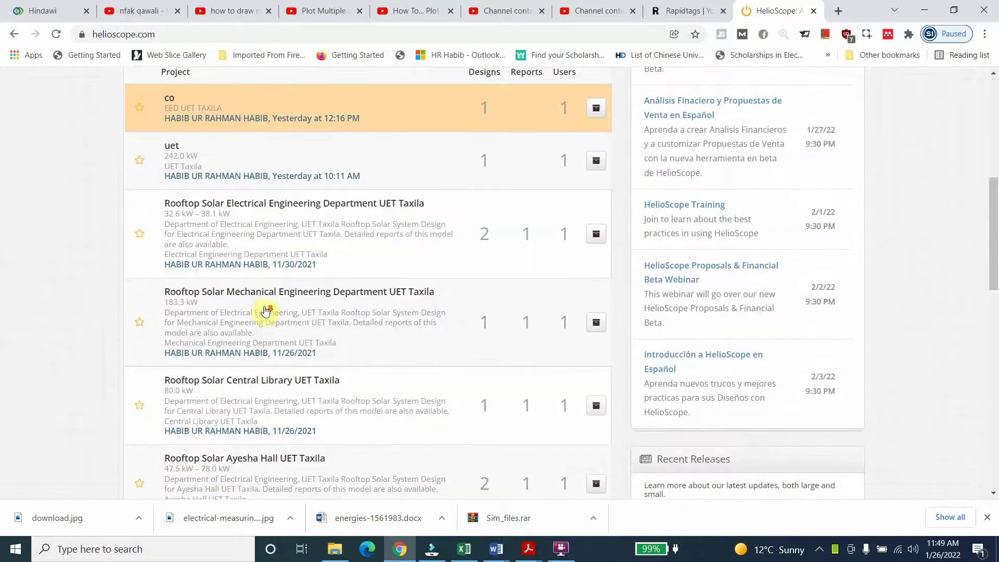
pyautogui.scroll(-15, 265, 311)
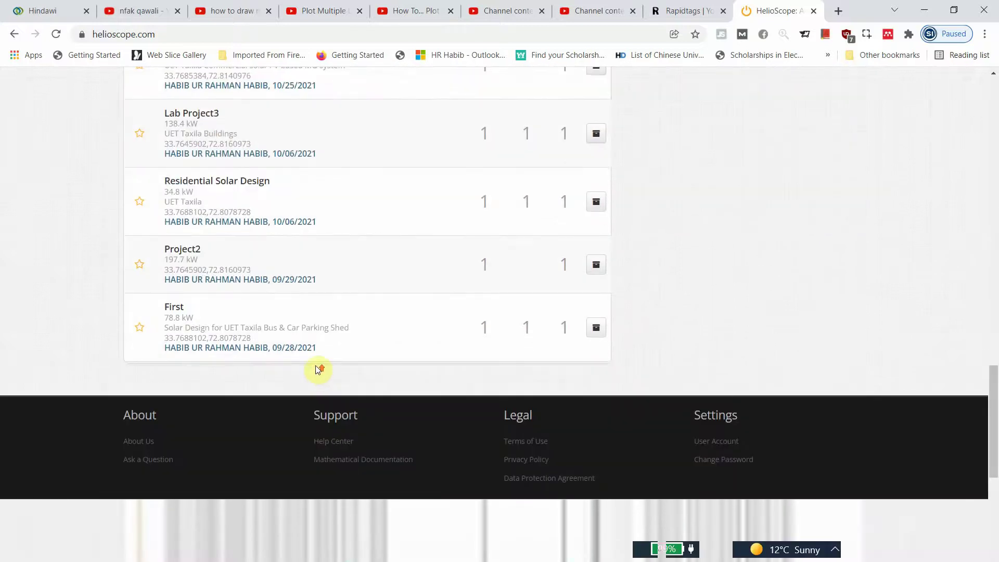
# Step: Scroll the projects list and open the Rooftop Solar Ayesha Hall UET Taxila project
pyautogui.scroll(8, 318, 369)
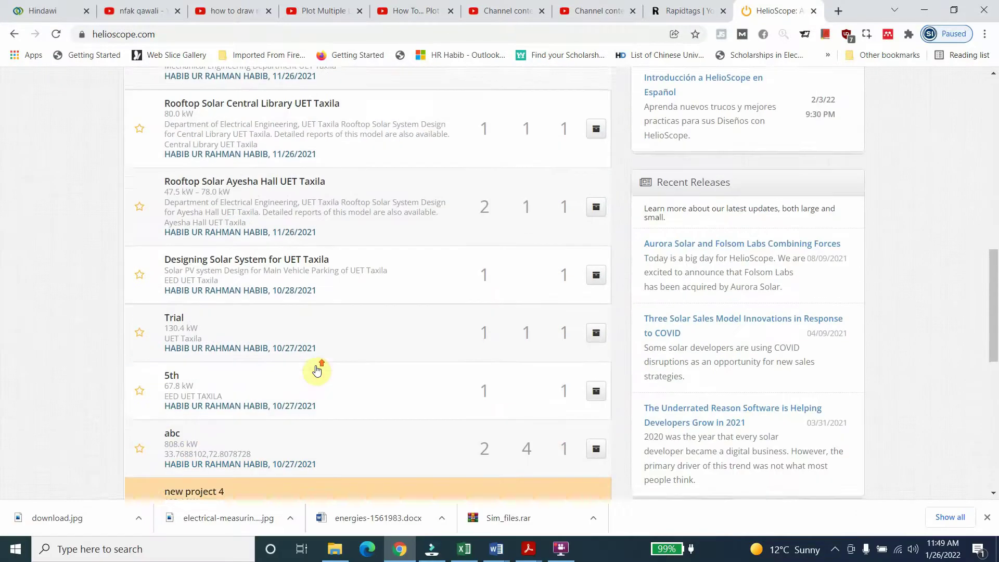
pyautogui.scroll(2, 317, 369)
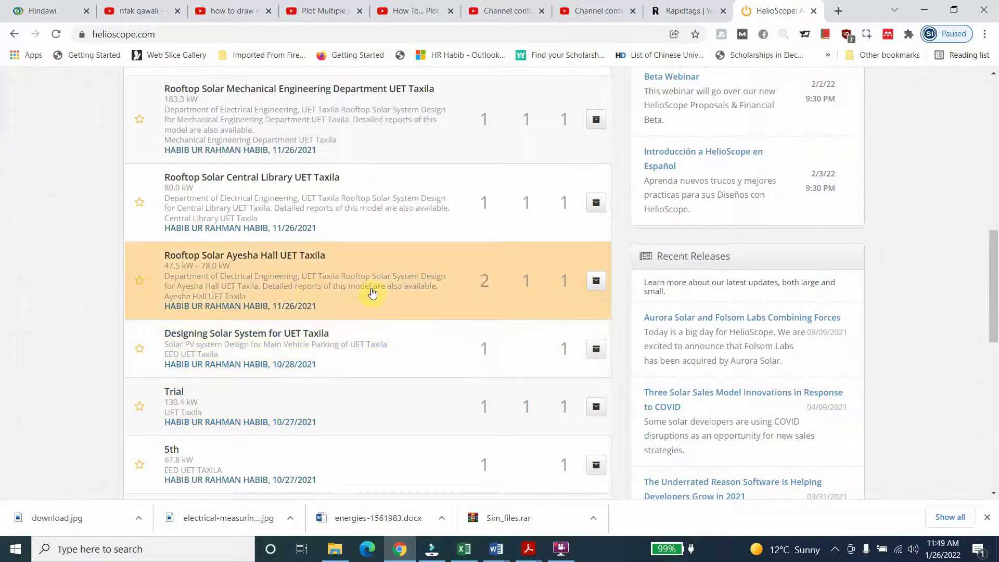
pyautogui.click(247, 262)
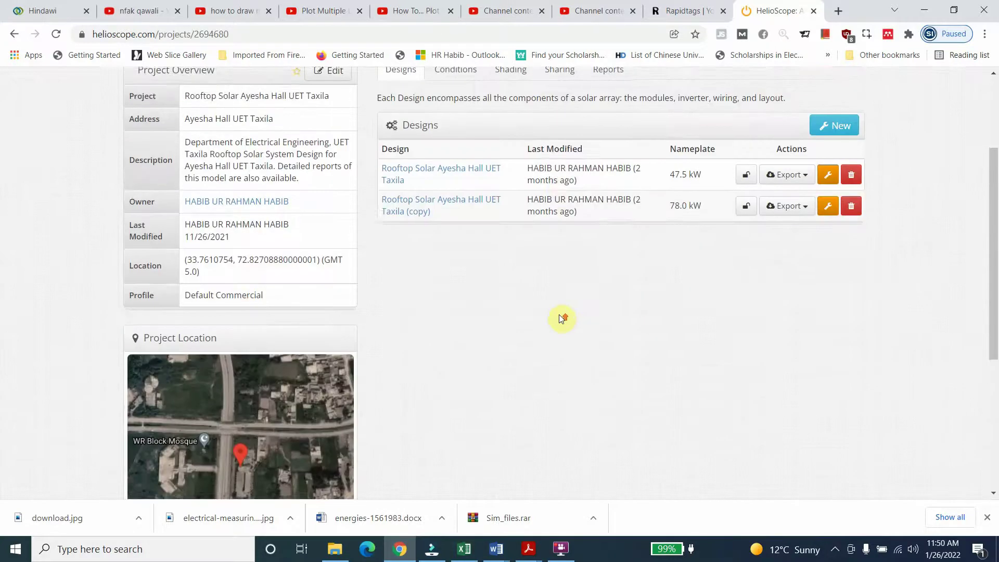
# Step: Scroll the Ayesha Hall designs list and highlight the first design's last-modified entry
pyautogui.scroll(2, 559, 318)
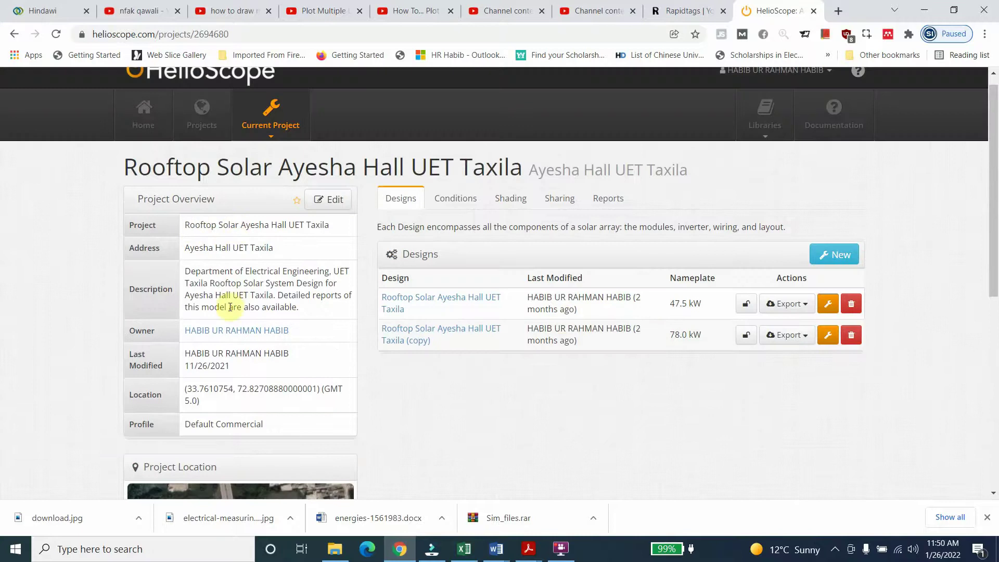
pyautogui.scroll(1, 244, 240)
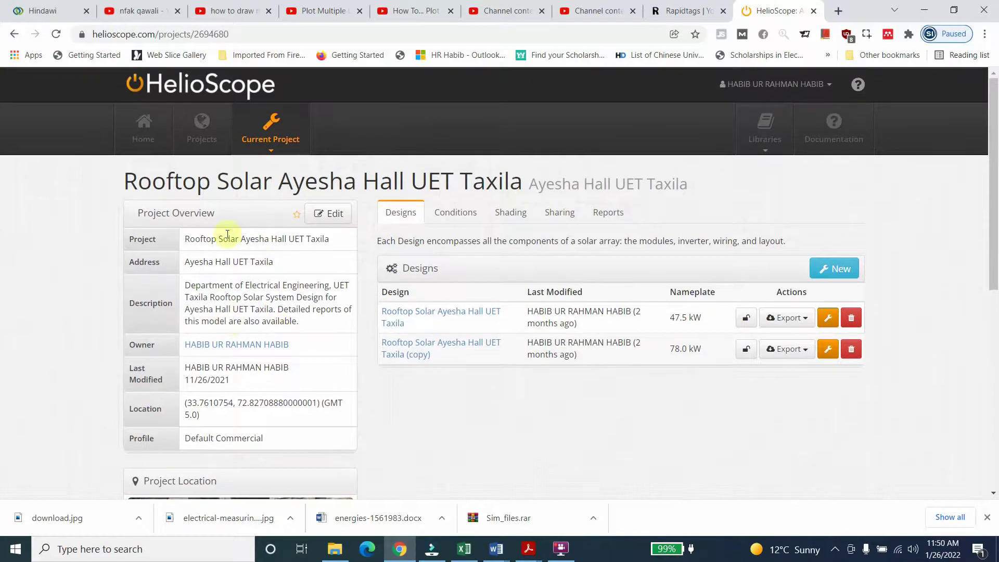
pyautogui.scroll(-2, 256, 365)
pyautogui.scroll(-2, 257, 281)
pyautogui.scroll(3, 281, 357)
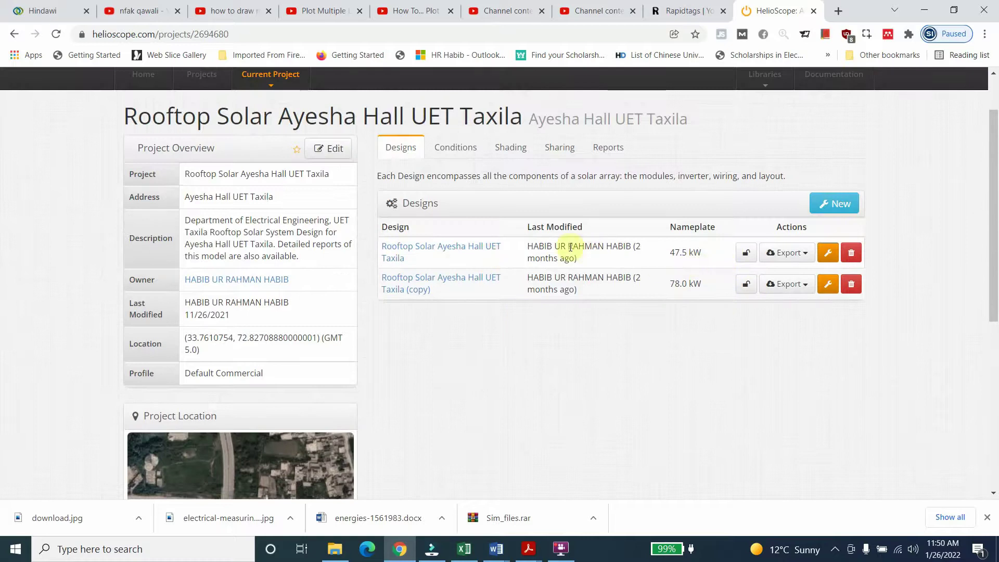
pyautogui.moveTo(566, 246); pyautogui.dragTo(625, 248)
pyautogui.click(593, 250)
pyautogui.tripleClick(564, 245)
pyautogui.click(598, 259)
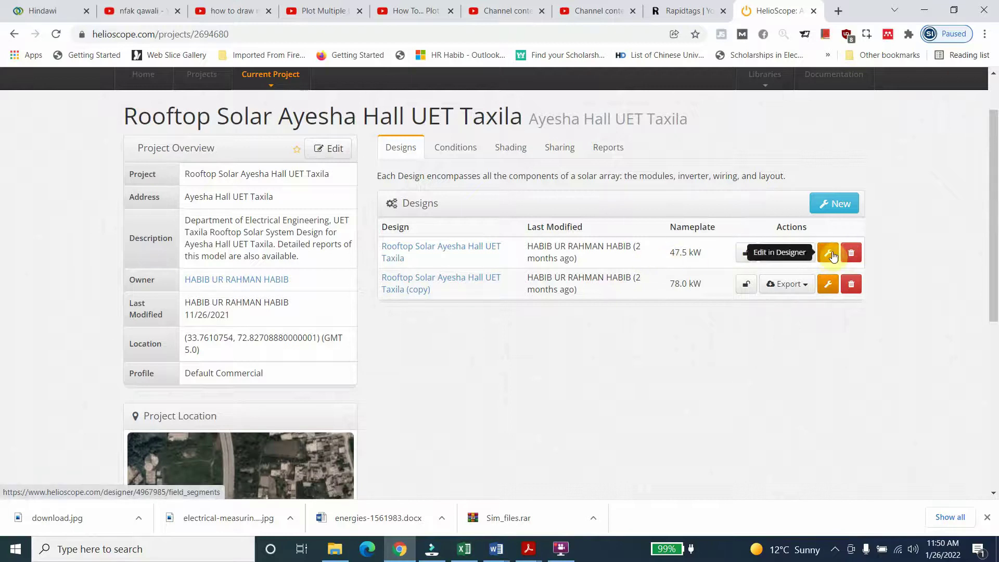
# Step: Review the Conditions, Shading, Sharing and Reports tabs, show results as energy, and return to Designs
pyautogui.click(467, 149)
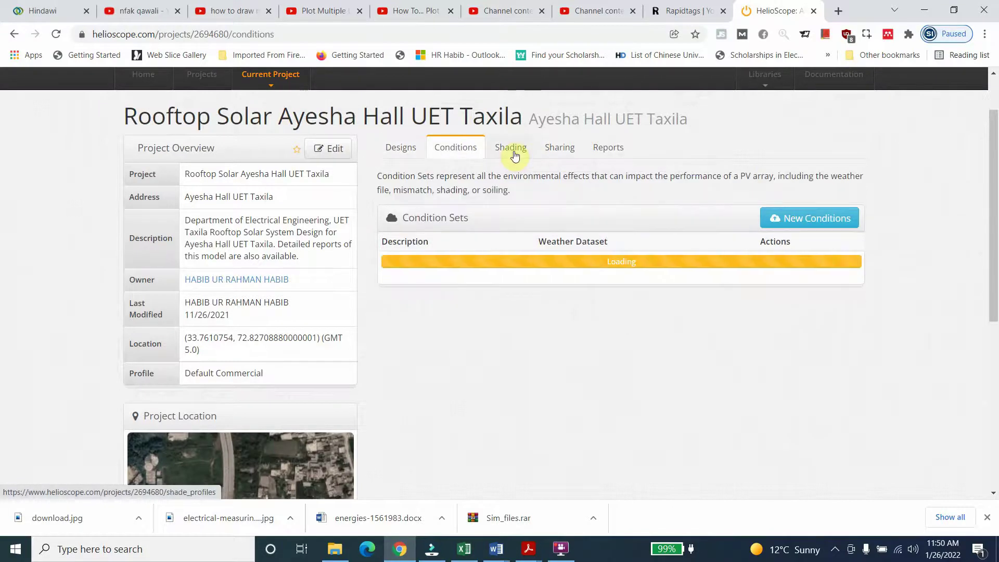
pyautogui.click(514, 155)
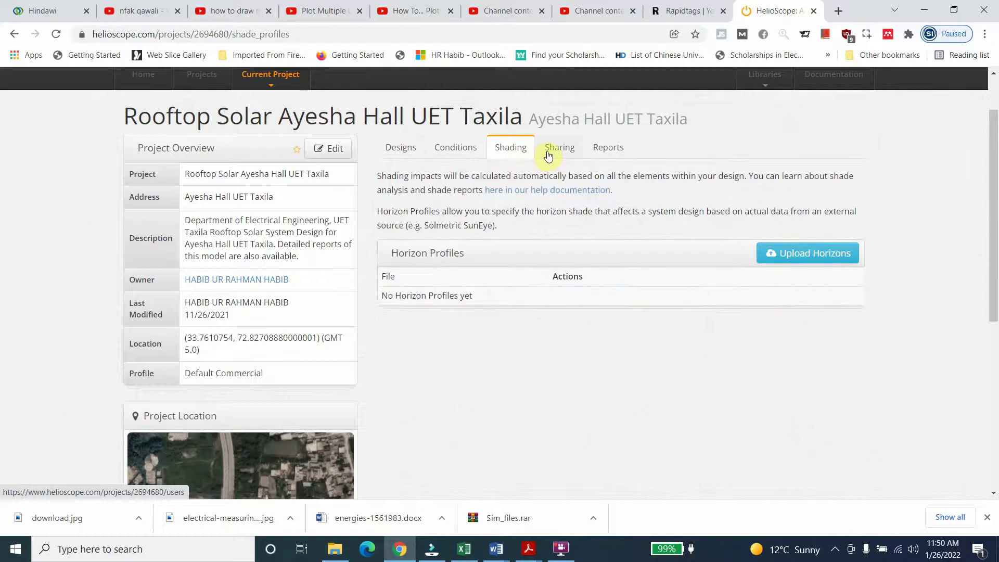
pyautogui.click(546, 150)
pyautogui.click(600, 151)
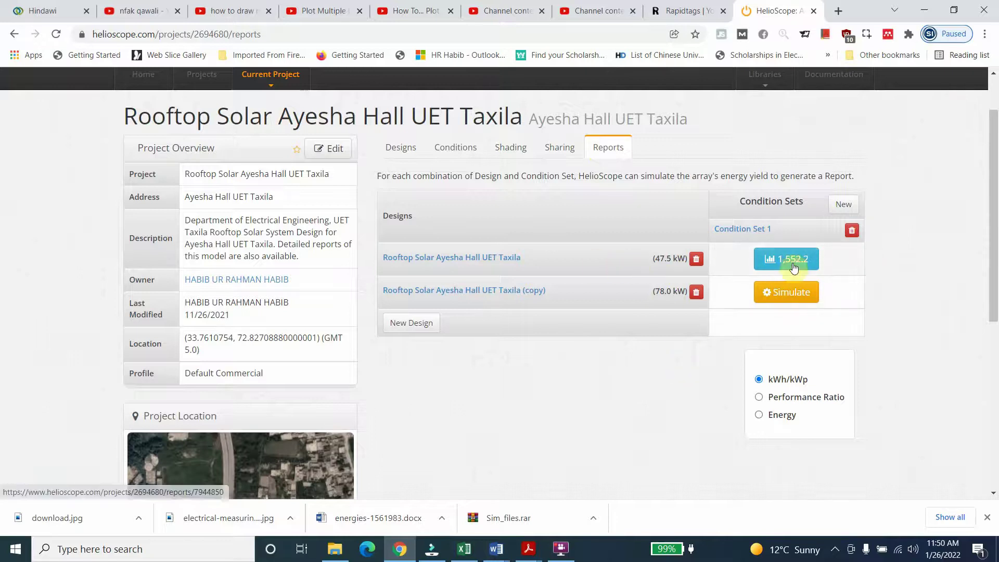
pyautogui.click(760, 398)
pyautogui.click(760, 415)
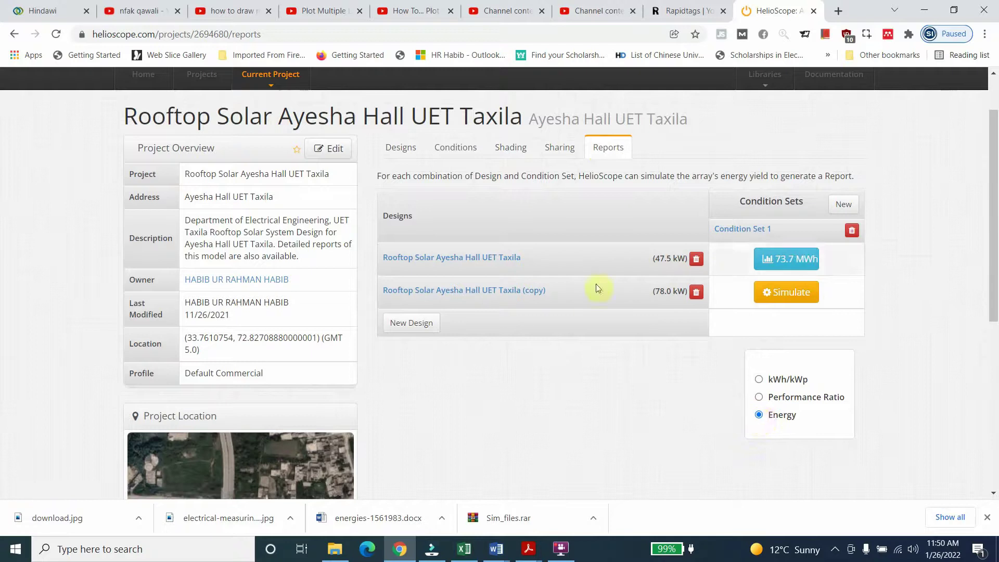
pyautogui.click(405, 158)
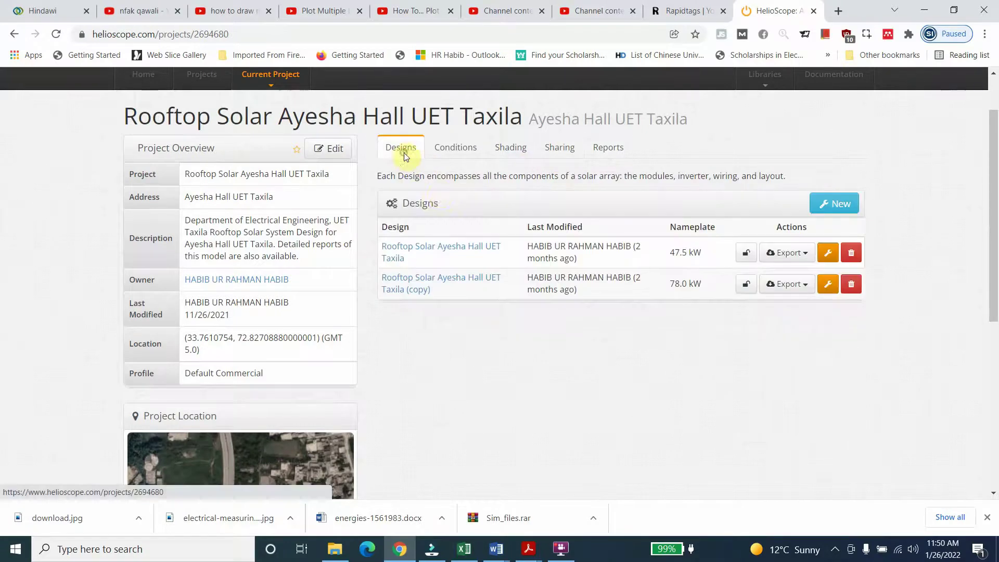
# Step: Open the 47.5 kW design and review its 146-module field segment: azimuth 182, tilt 30, fixed tilt
pyautogui.click(828, 252)
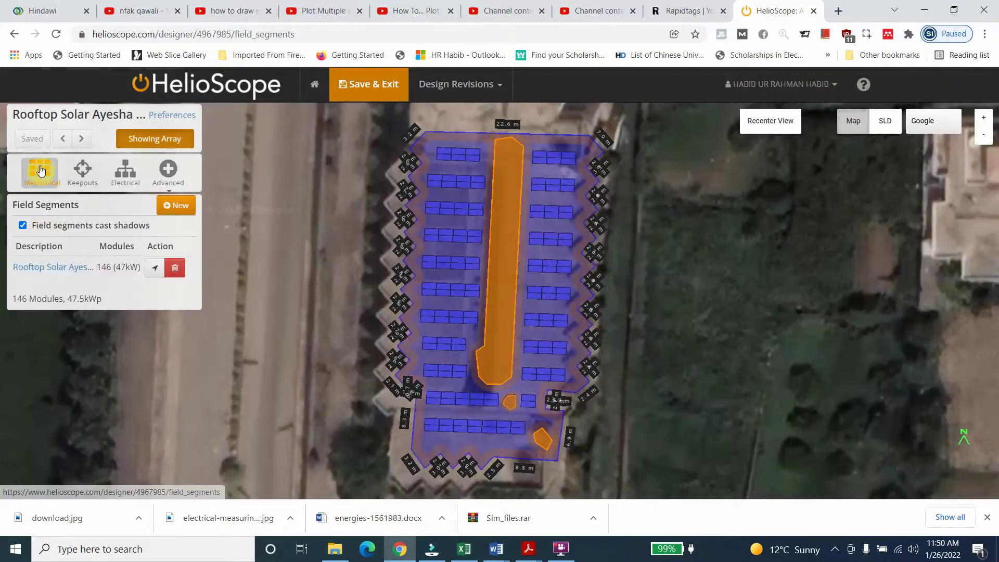
pyautogui.click(40, 169)
pyautogui.click(47, 266)
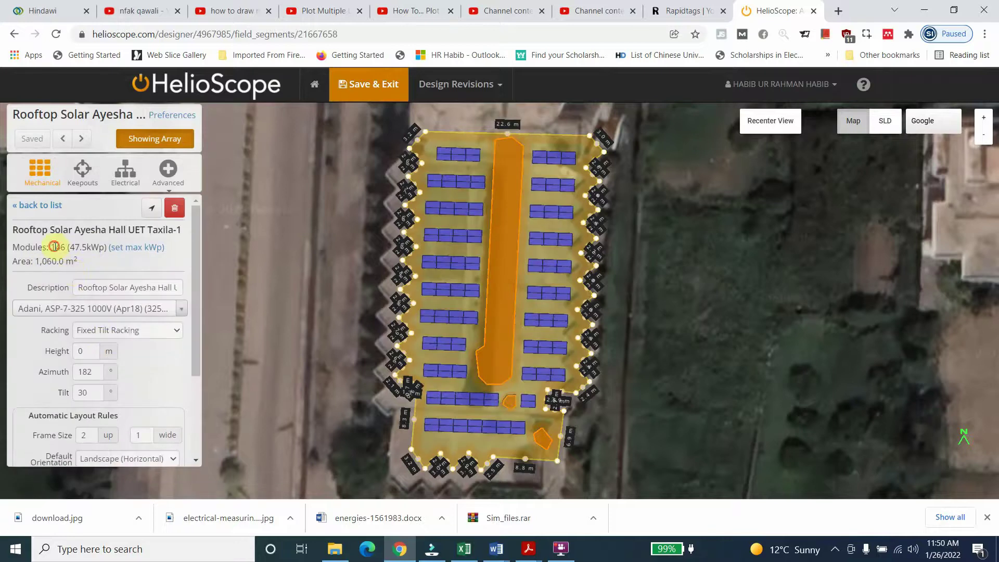
pyautogui.click(97, 247)
pyautogui.doubleClick(37, 261)
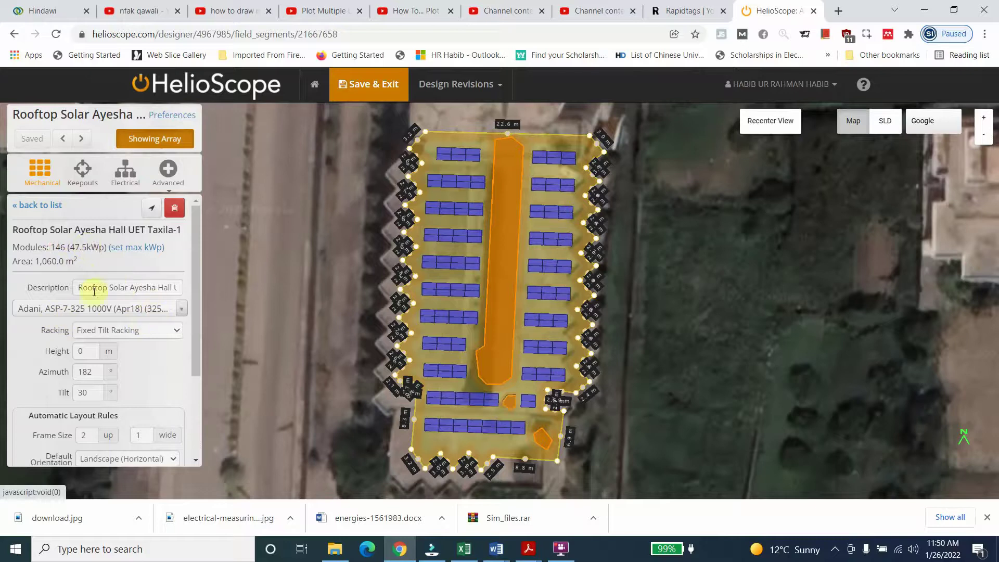
pyautogui.moveTo(191, 259); pyautogui.dragTo(186, 364)
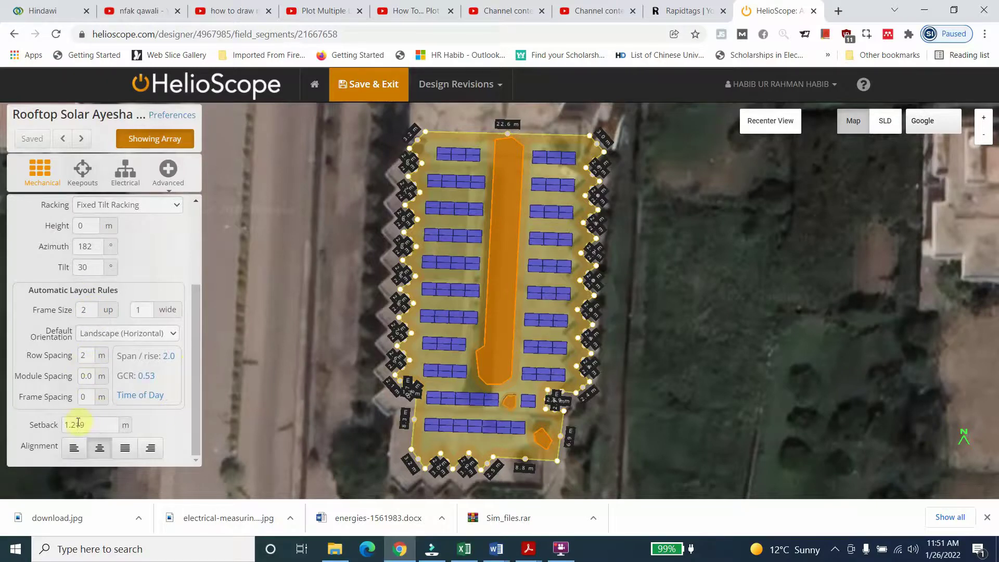
pyautogui.scroll(3, 188, 338)
# Step: Check setbacks and heights of Keepouts 1, 2 and 3, then show the electrical wiring zone
pyautogui.click(82, 169)
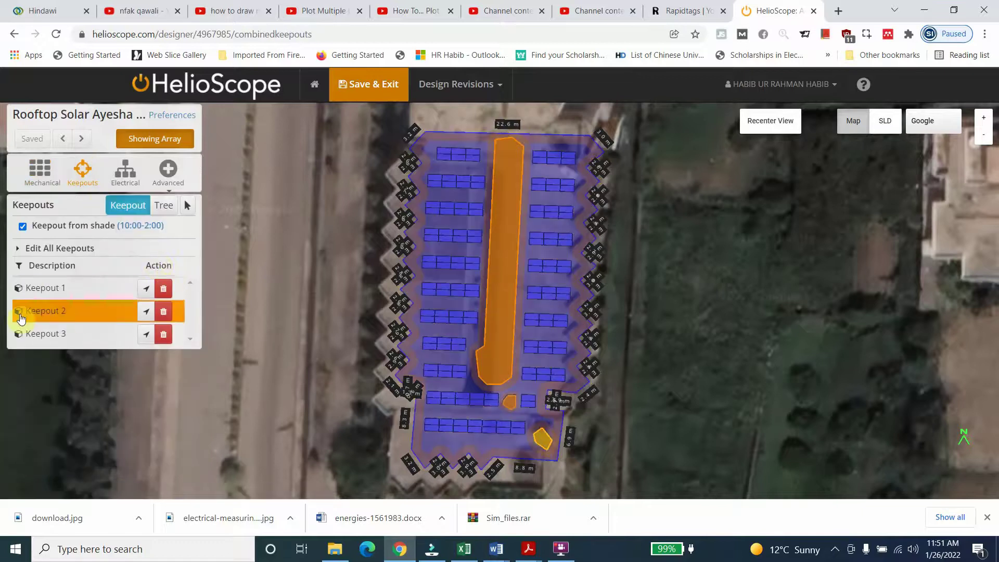
pyautogui.click(41, 289)
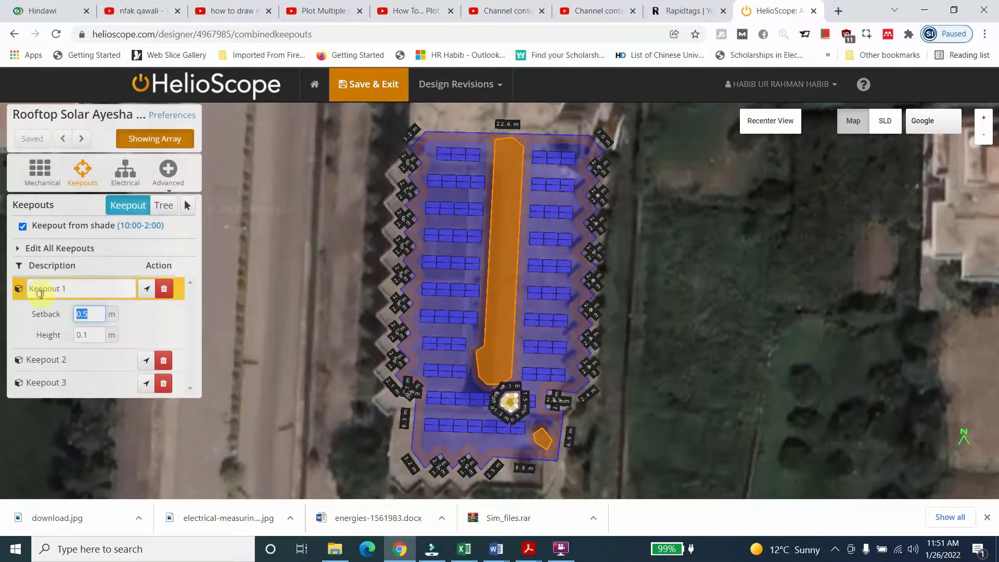
pyautogui.click(59, 361)
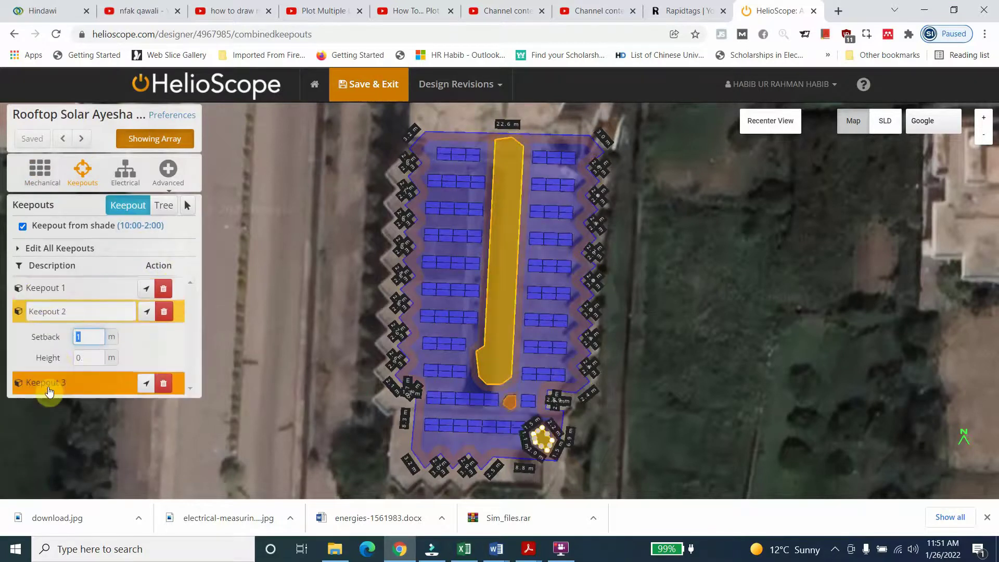
pyautogui.click(48, 389)
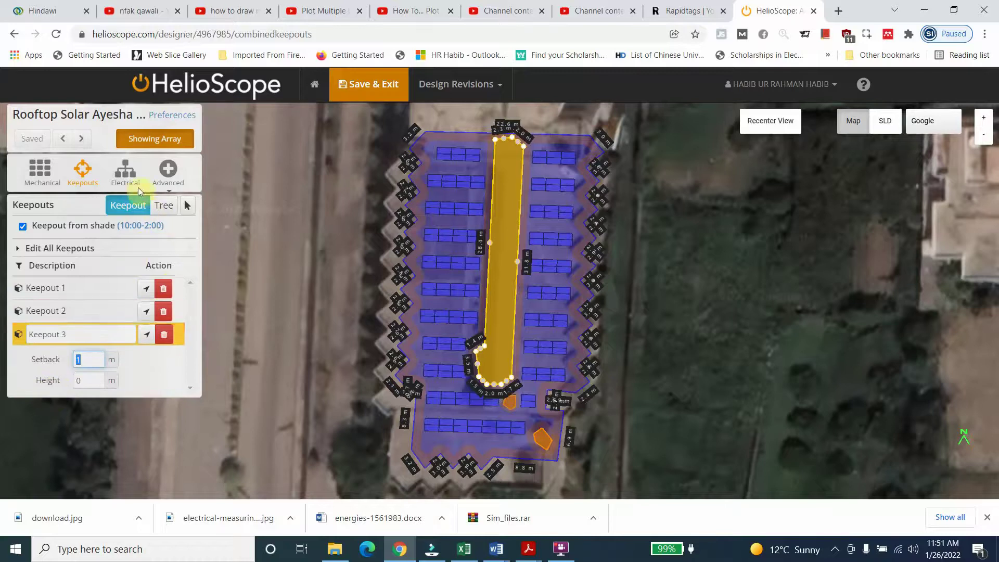
pyautogui.click(125, 173)
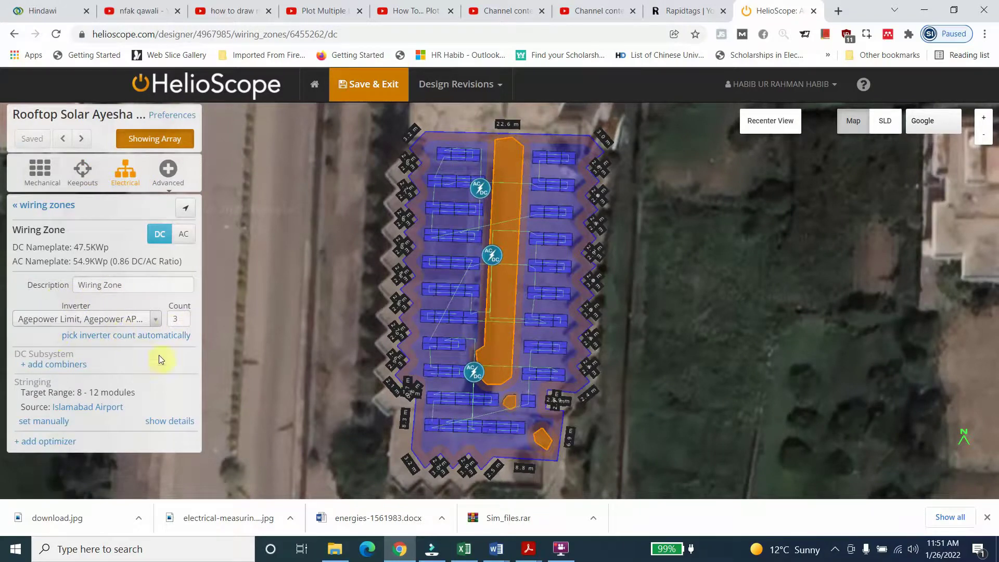
# Step: View the Advanced Shading and empty Overlays panels, then display the system's single-line diagram
pyautogui.click(161, 174)
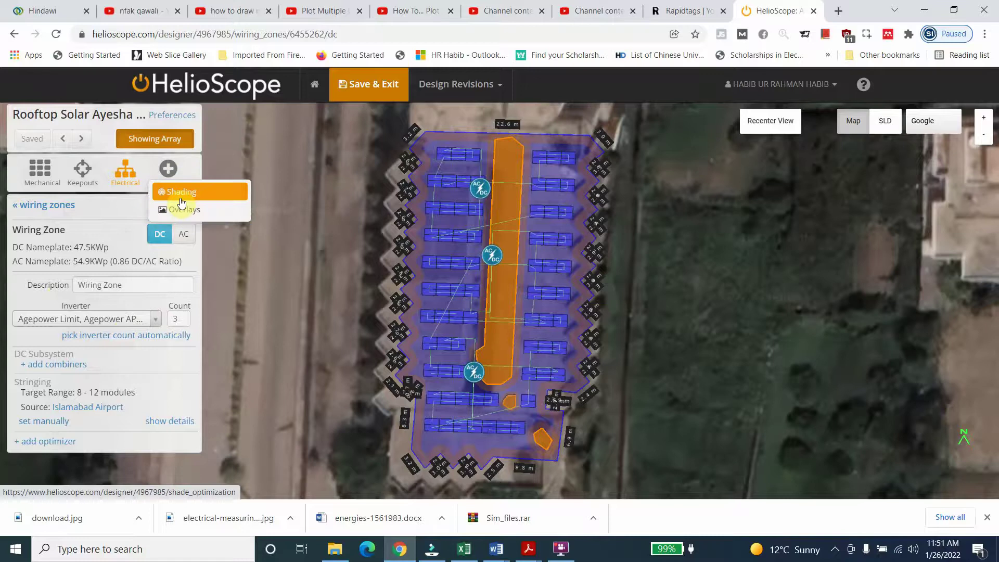
pyautogui.click(183, 193)
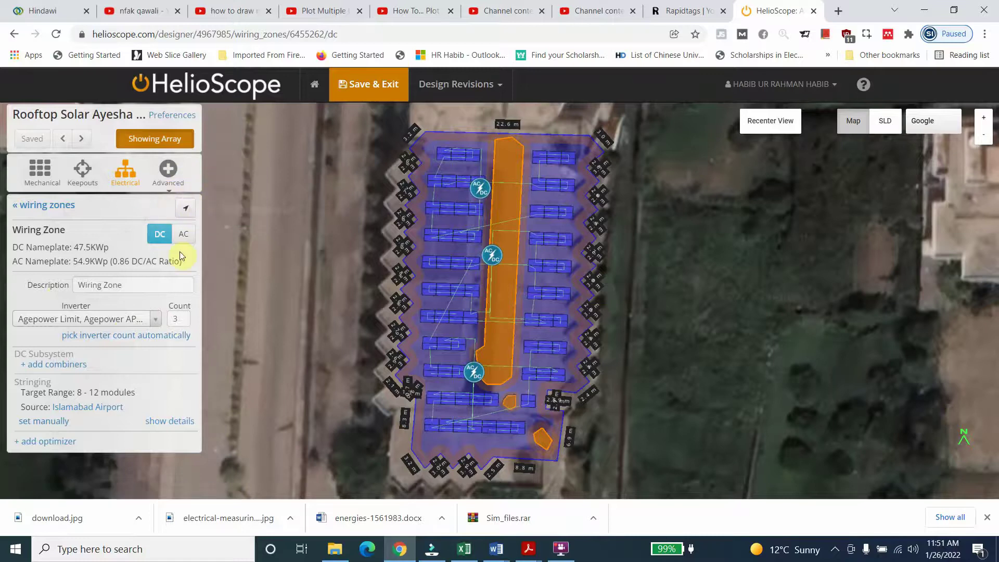
pyautogui.click(165, 169)
pyautogui.click(172, 209)
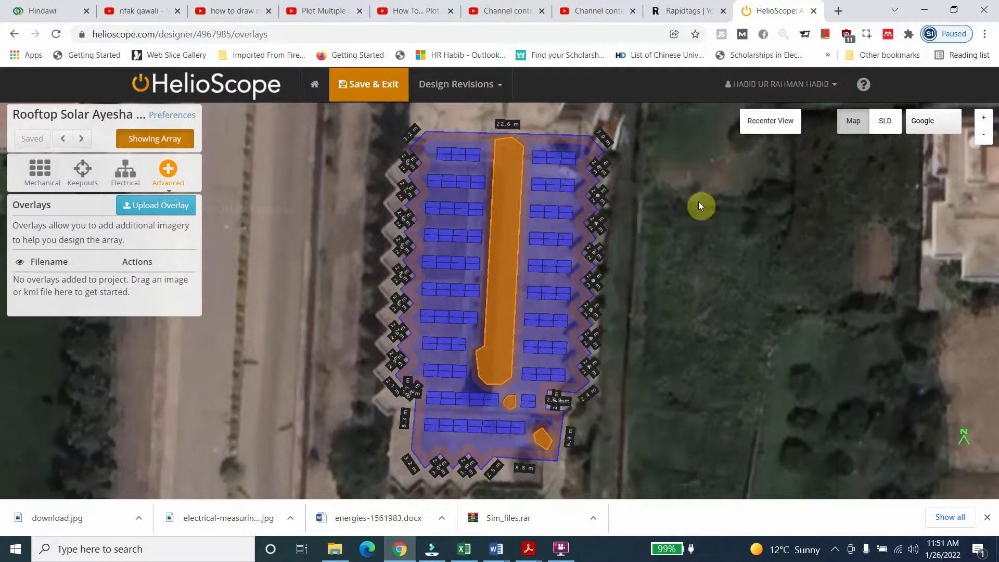
pyautogui.click(885, 121)
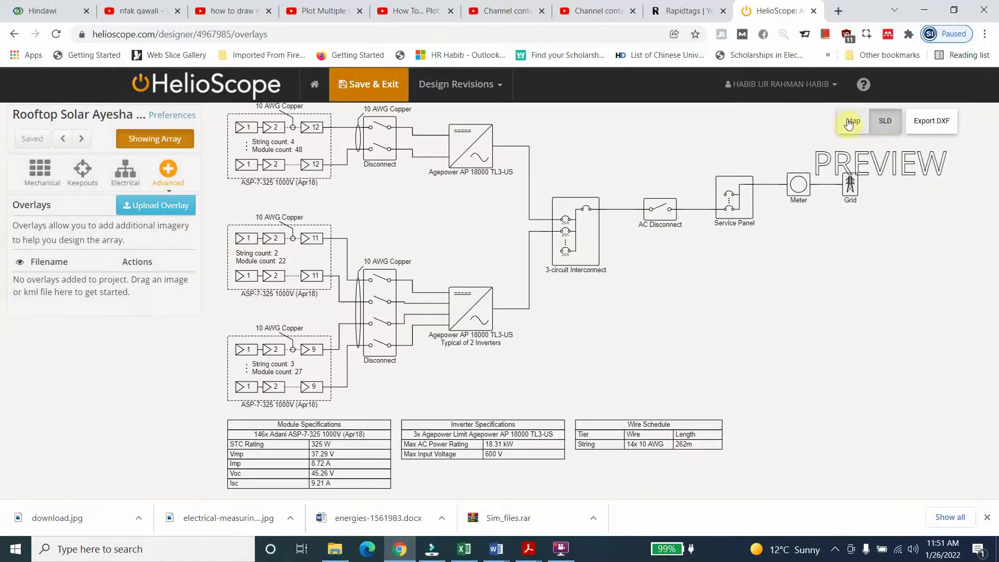
# Step: Zoom into the single-line diagram preview and return to the aerial map view
pyautogui.scroll(1, 681, 195)
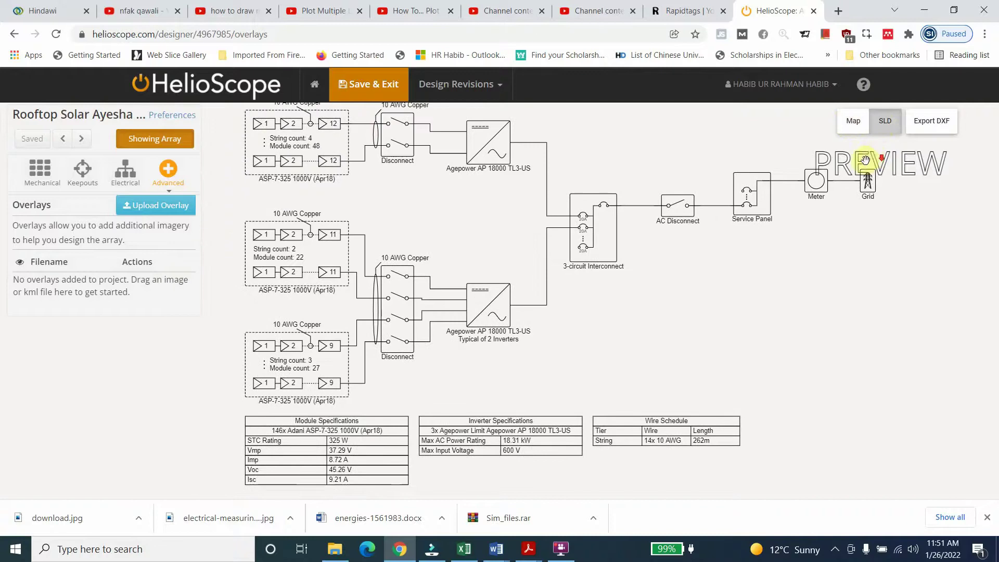
pyautogui.click(853, 123)
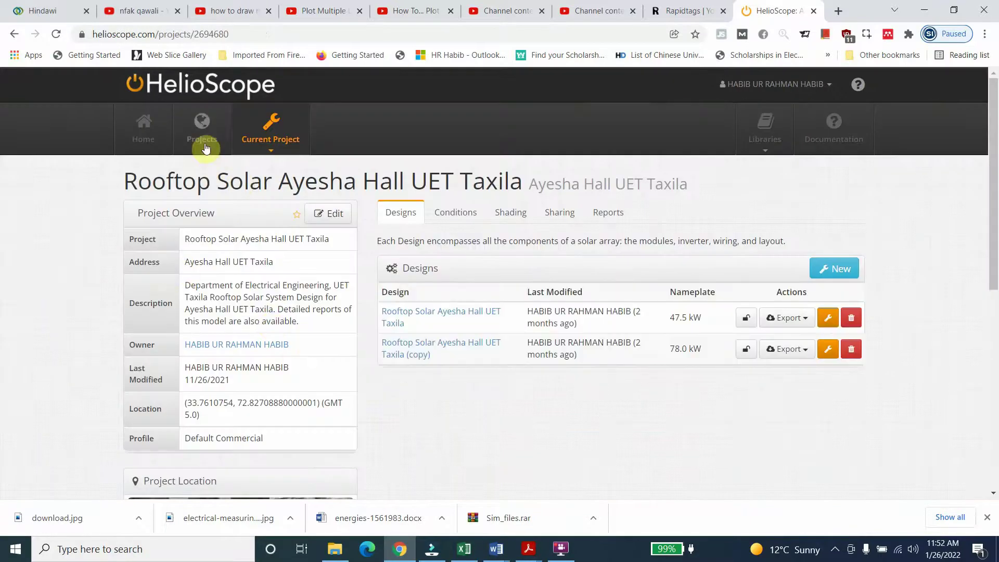
# Step: Page between pages 1 and 2 of the projects list and open Rooftop Solar Central Library UET Taxila
pyautogui.click(202, 137)
pyautogui.scroll(-5, 397, 361)
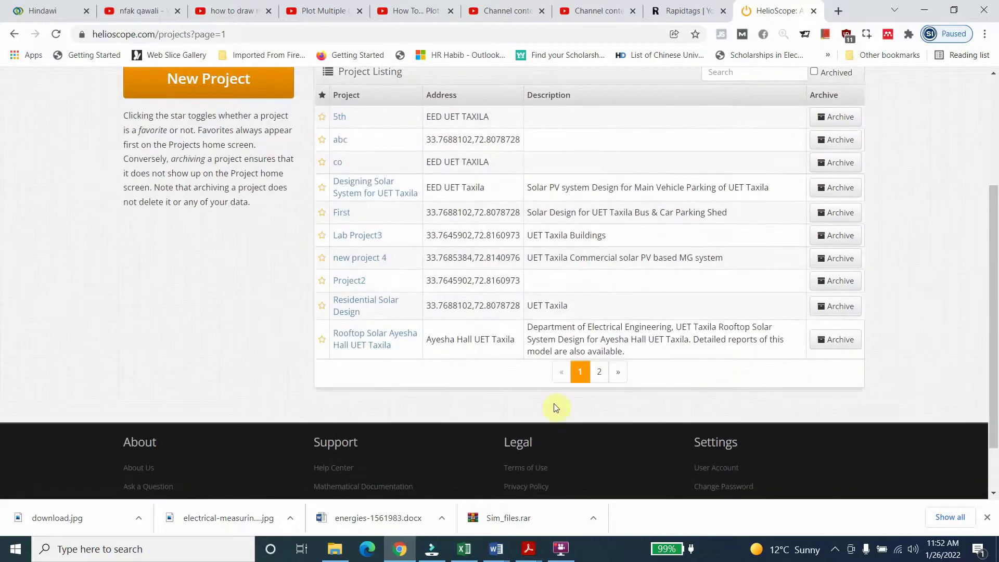
pyautogui.scroll(3, 569, 408)
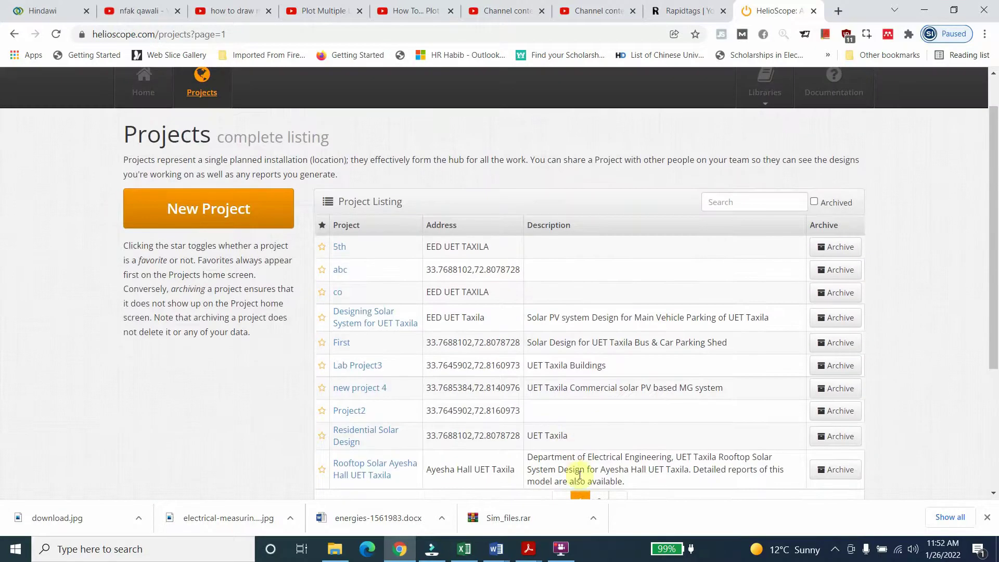
pyautogui.scroll(-1, 583, 490)
pyautogui.click(599, 438)
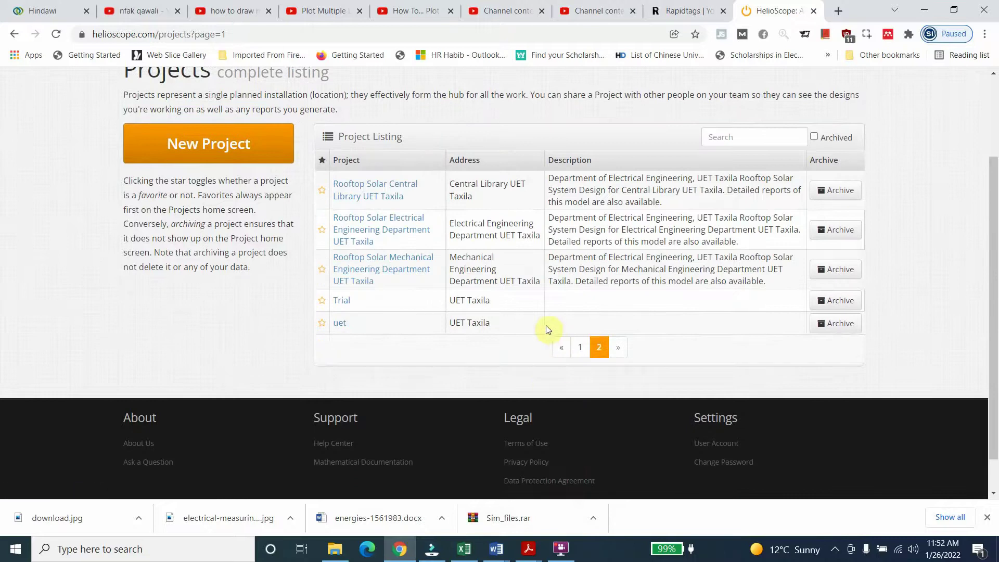
pyautogui.scroll(1, 541, 354)
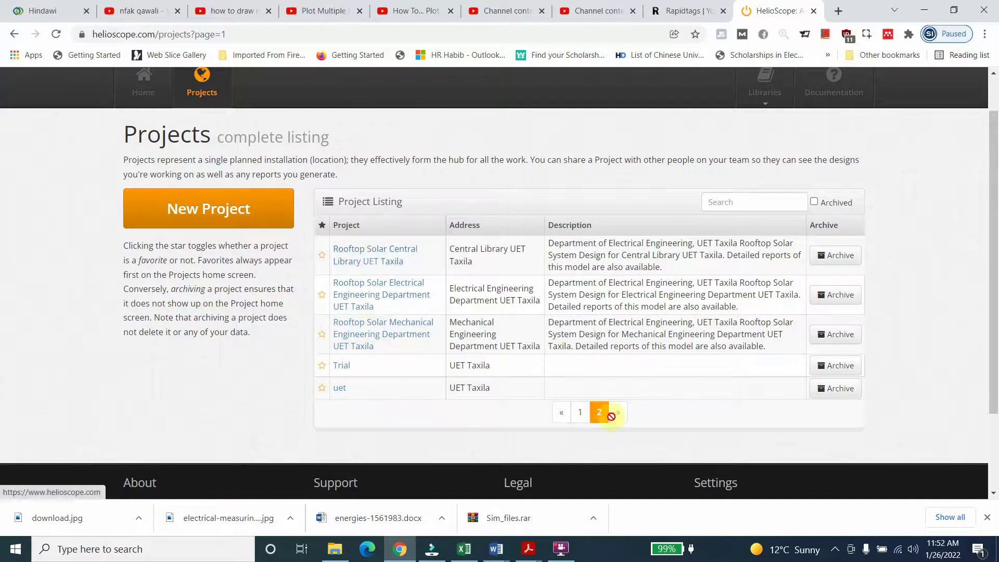
pyautogui.click(582, 413)
pyautogui.scroll(-1, 553, 365)
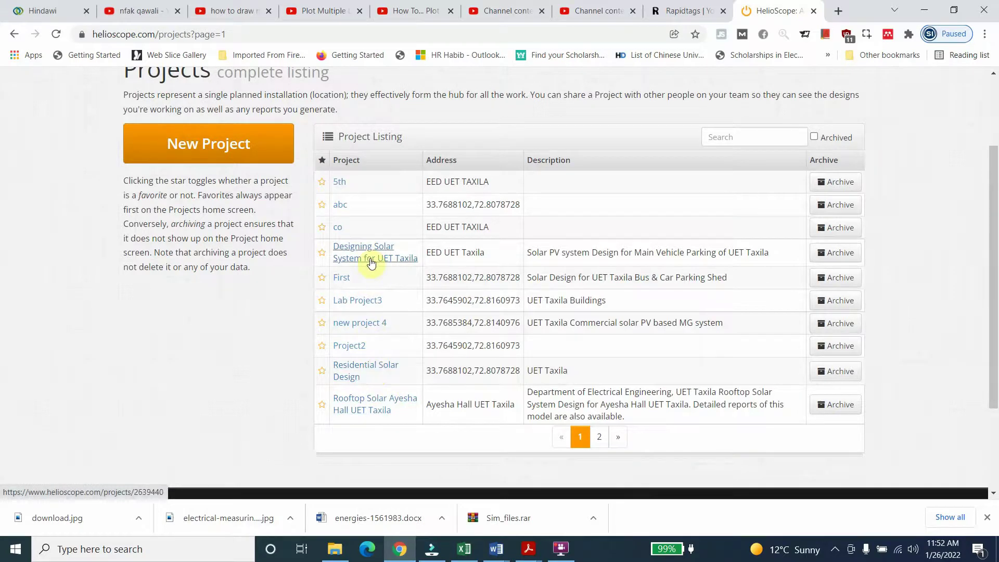
pyautogui.click(599, 437)
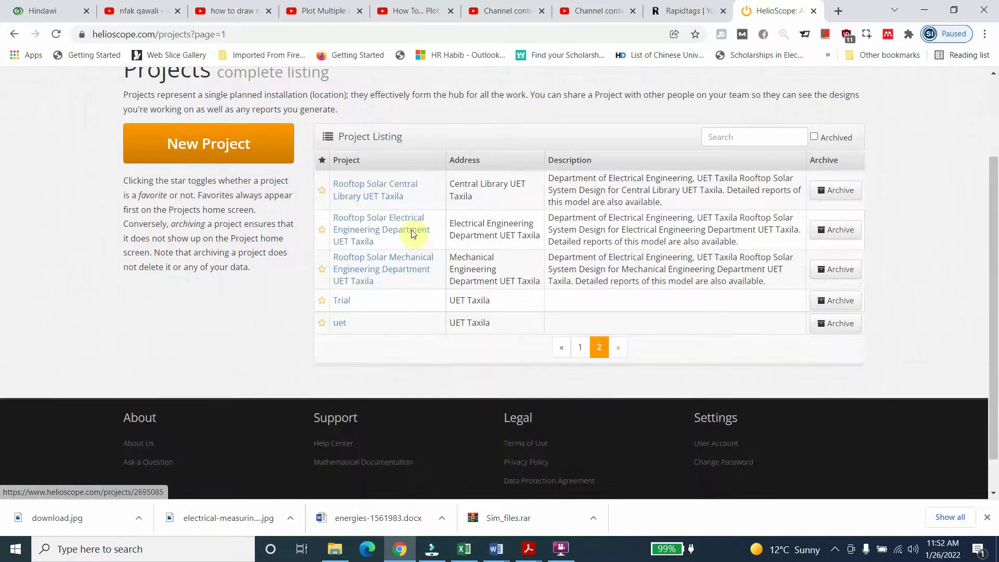
pyautogui.click(378, 199)
# Step: Review the Central Library Conditions, Shading, Sharing and Reports tabs (116.2 MWh yield), then return to Designs
pyautogui.scroll(-2, 235, 308)
pyautogui.scroll(-1, 234, 308)
pyautogui.scroll(5, 314, 397)
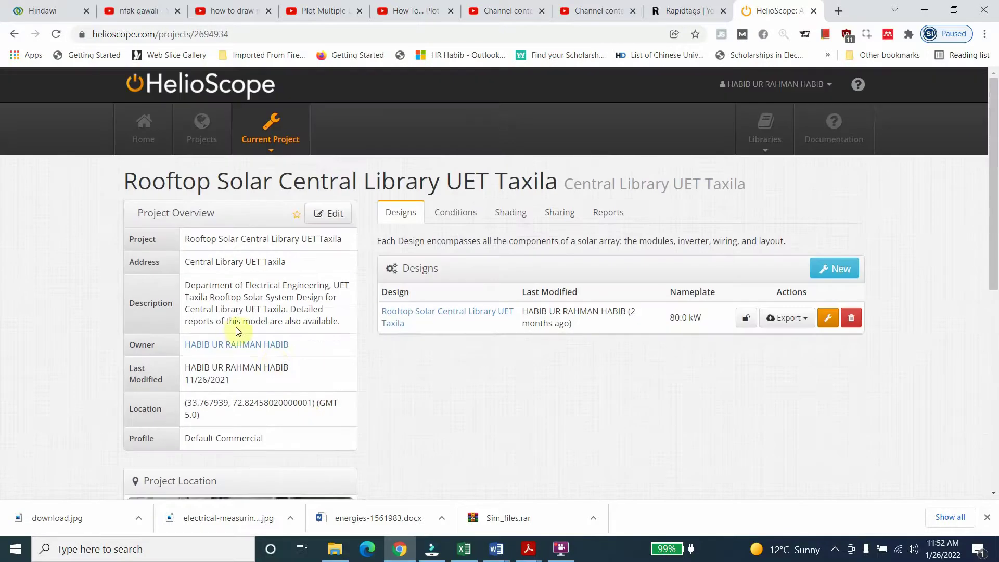
pyautogui.click(448, 217)
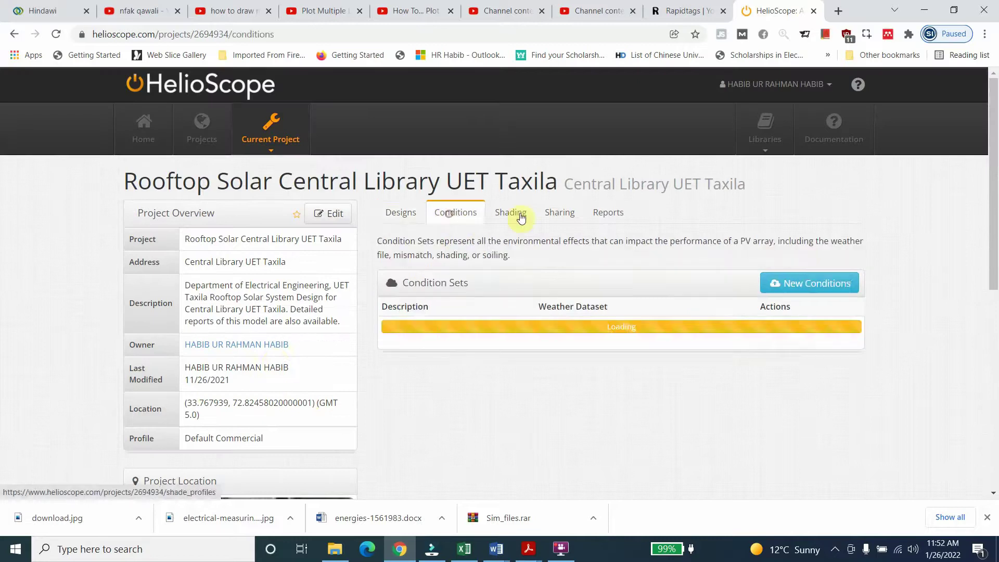
pyautogui.click(522, 214)
pyautogui.click(560, 213)
pyautogui.click(607, 213)
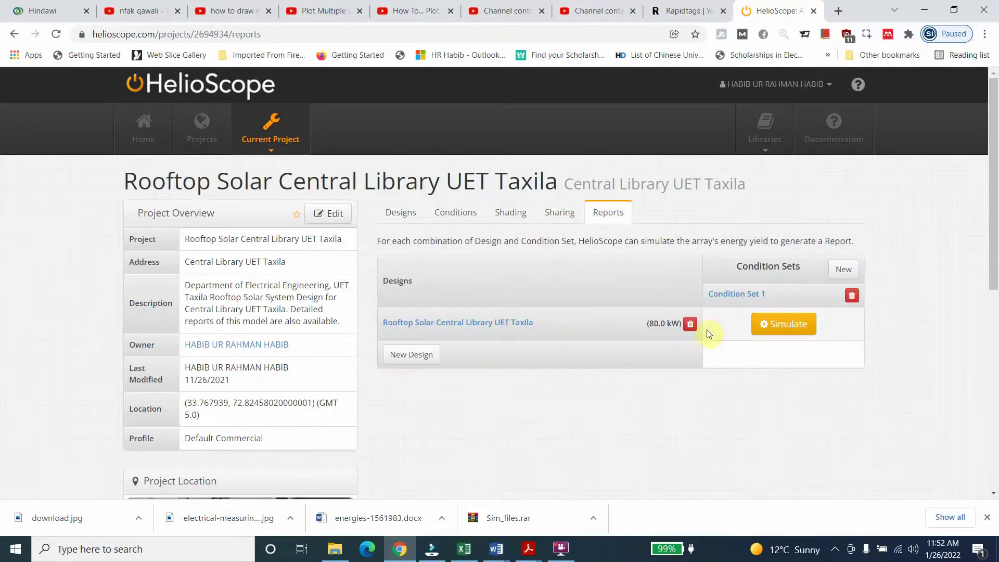
pyautogui.click(760, 430)
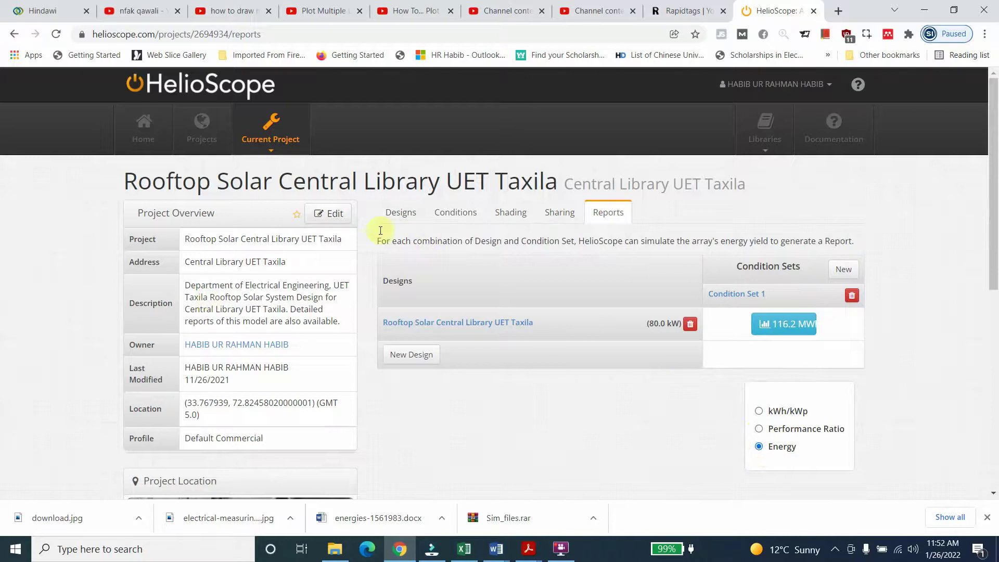
pyautogui.click(413, 217)
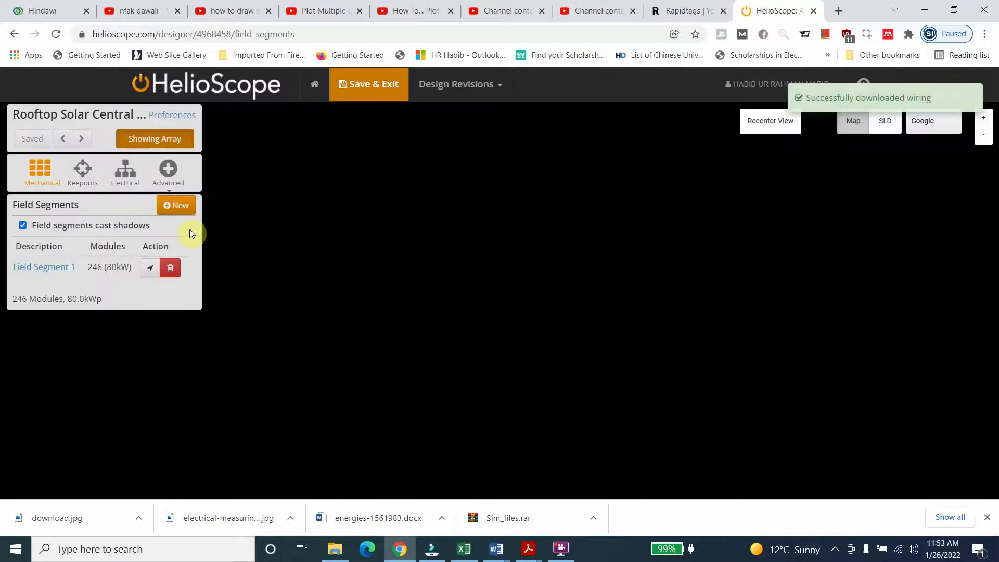
# Step: Open Field Segment 1's layout settings: 246 modules, fixed tilt racking, azimuth 180, tilt 10
pyautogui.click(46, 263)
pyautogui.click(42, 266)
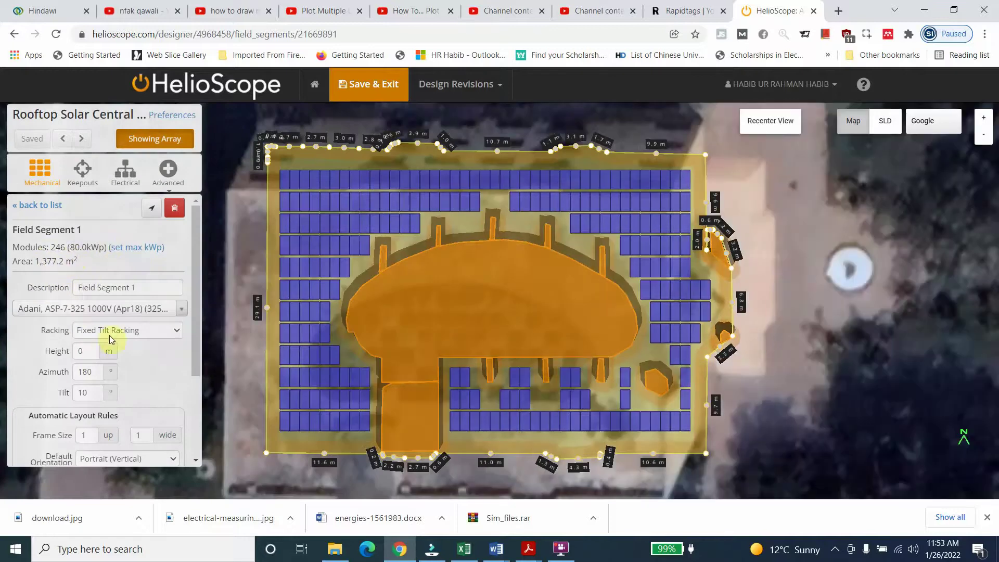
pyautogui.scroll(-3, 103, 351)
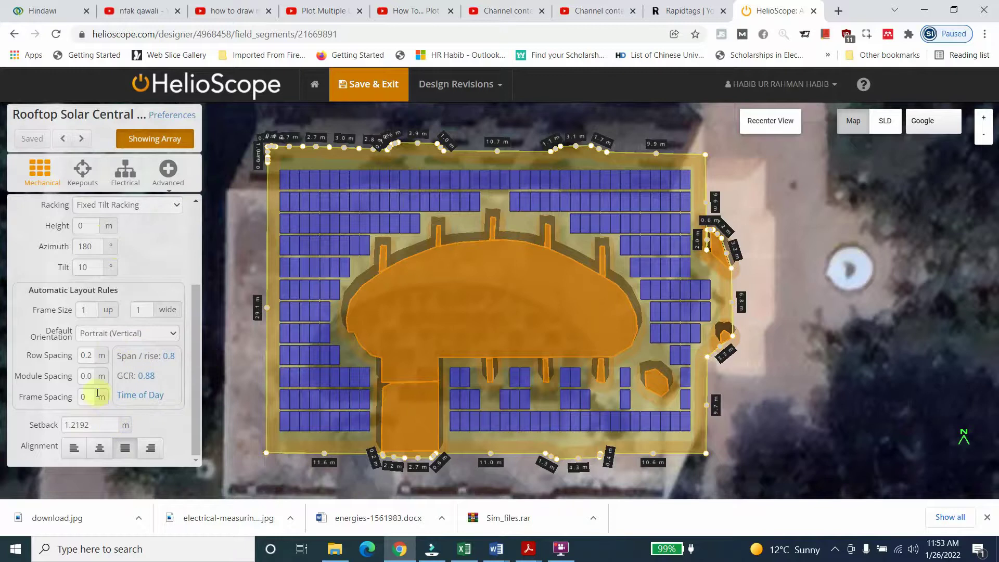
# Step: Inspect the setbacks and heights of Keepouts 1 through 5
pyautogui.click(83, 169)
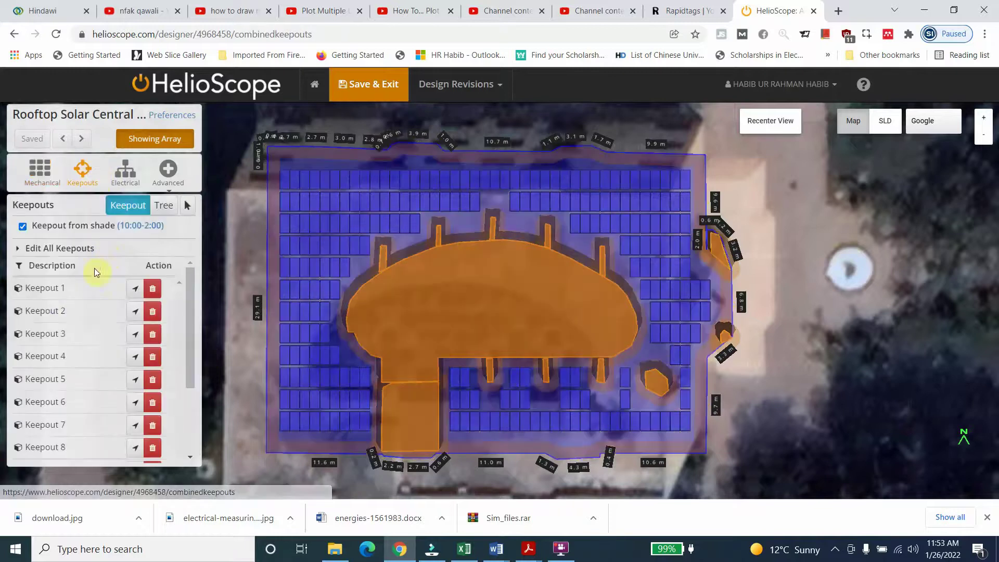
pyautogui.click(48, 297)
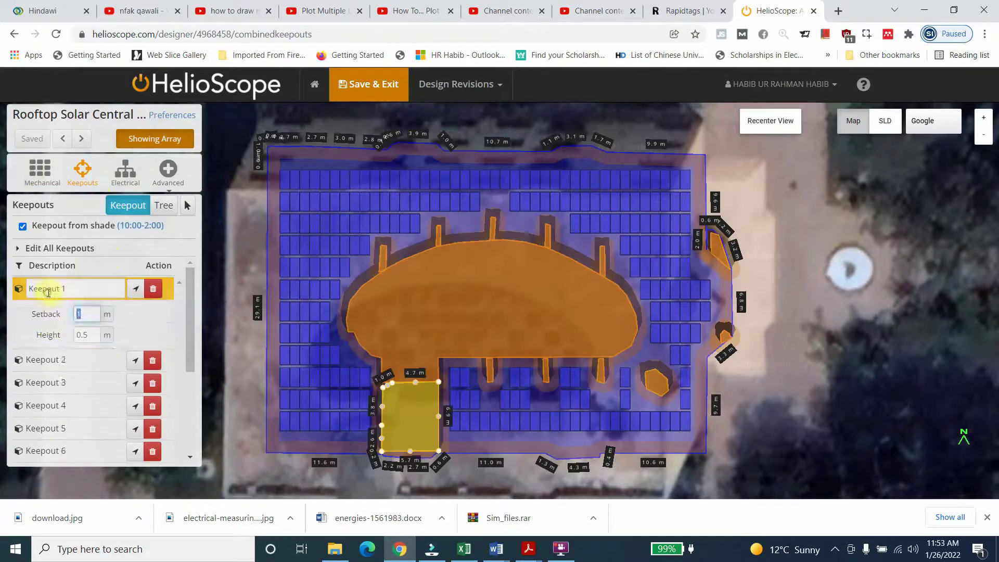
pyautogui.click(42, 358)
pyautogui.click(44, 391)
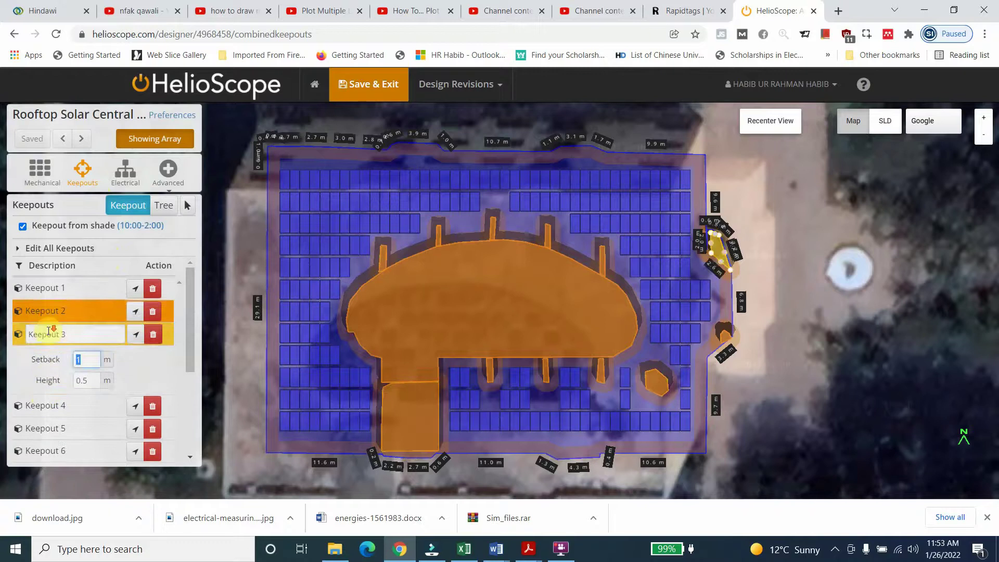
pyautogui.scroll(-1, 94, 359)
pyautogui.click(44, 383)
pyautogui.click(43, 308)
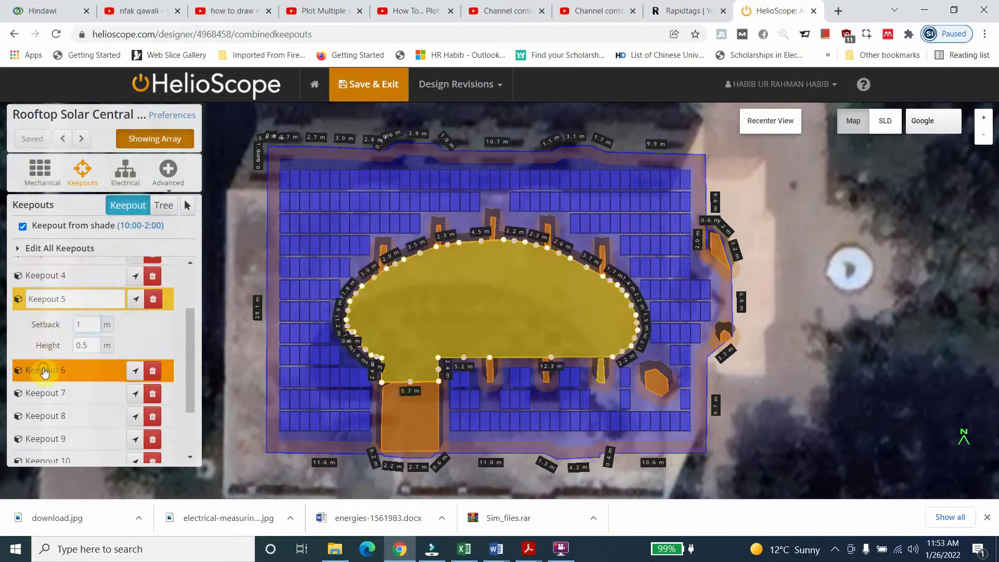
pyautogui.click(44, 371)
# Step: Check Keepouts 6 through 13, then open the wiring zone's DC details (80.0 kWp DC, 72.2 kWp AC)
pyautogui.scroll(-2, 44, 333)
pyautogui.click(43, 322)
pyautogui.click(44, 322)
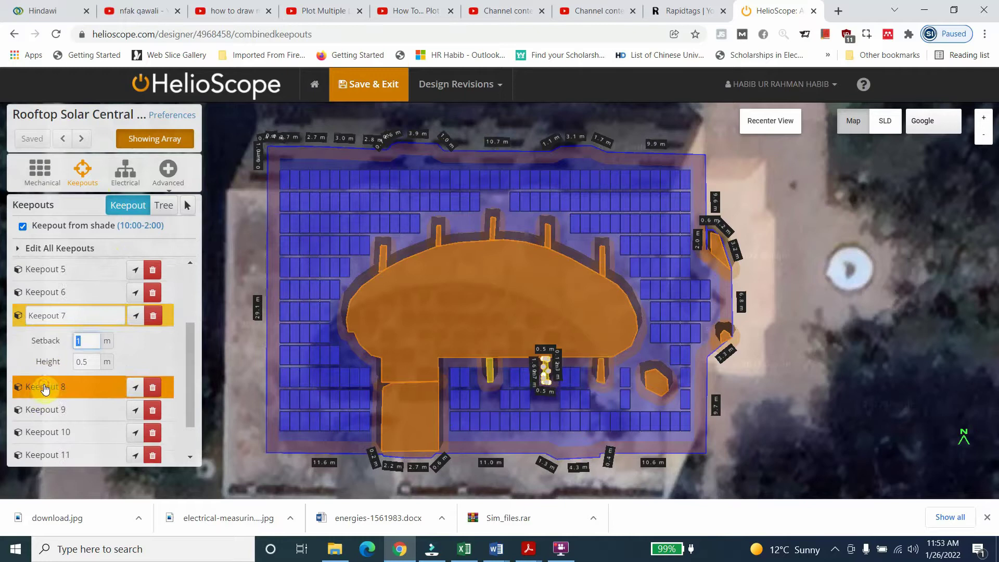
pyautogui.click(45, 384)
pyautogui.scroll(-1, 47, 312)
pyautogui.click(45, 364)
pyautogui.click(49, 389)
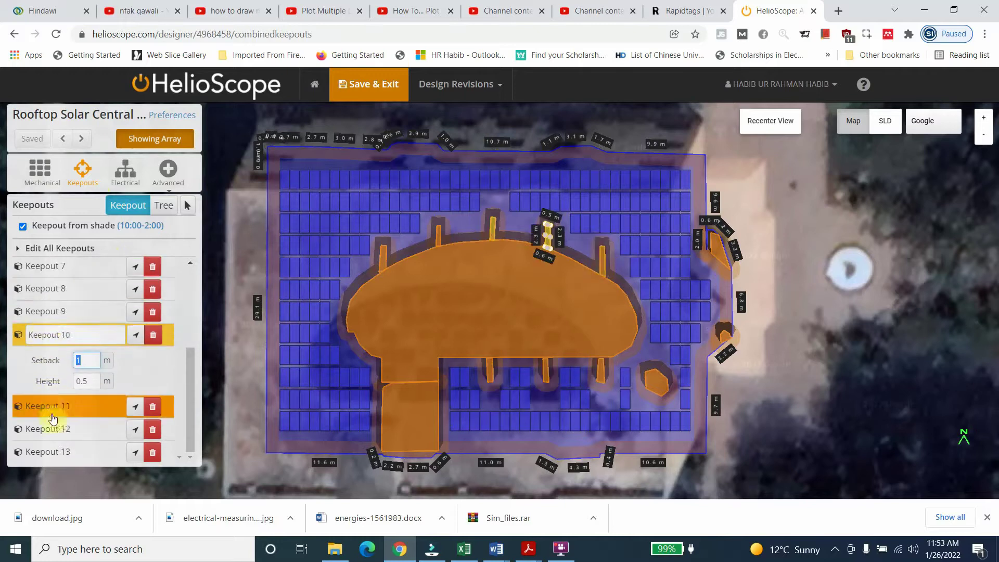
pyautogui.click(51, 408)
pyautogui.click(48, 429)
pyautogui.click(49, 451)
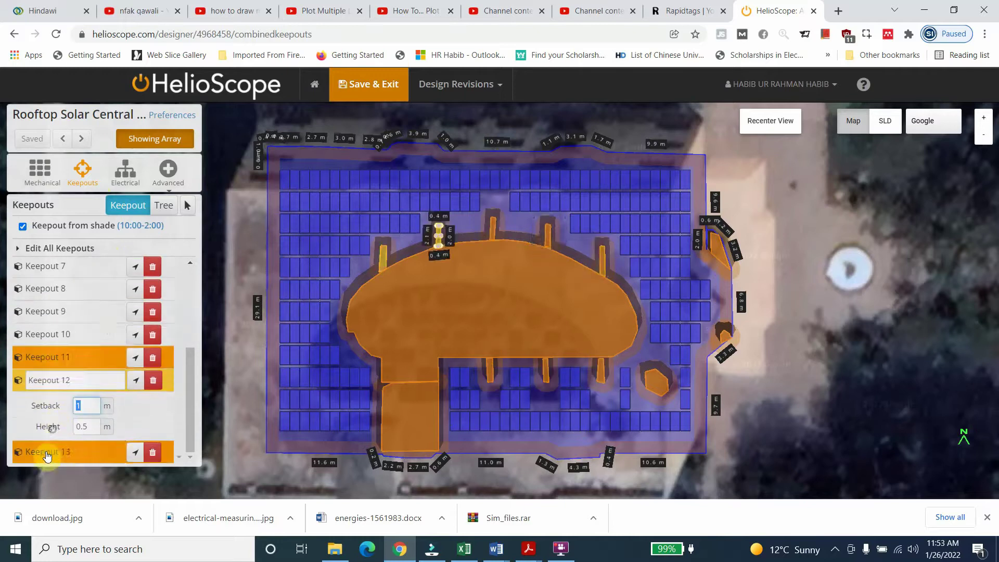
pyautogui.scroll(5, 67, 382)
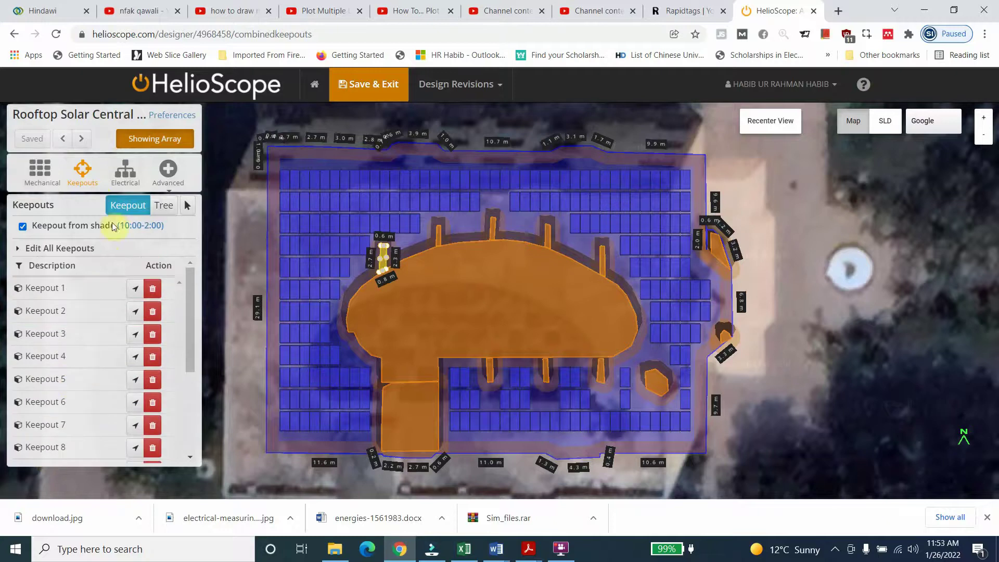
pyautogui.click(125, 169)
pyautogui.click(98, 235)
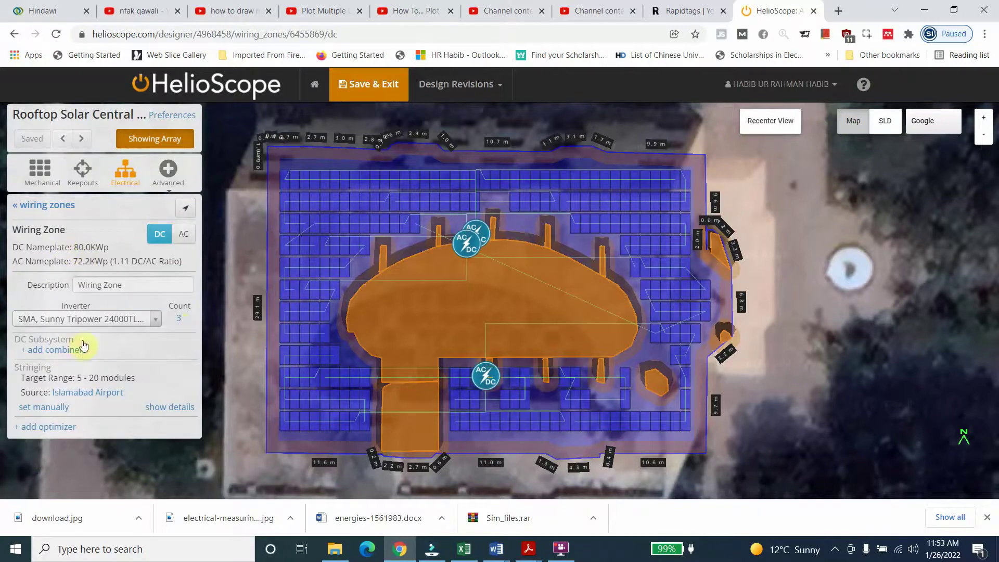
# Step: Check Overlays and Module Shading Optimization (10km Grid meteonorm), preview the SLD, then return to the map
pyautogui.click(167, 170)
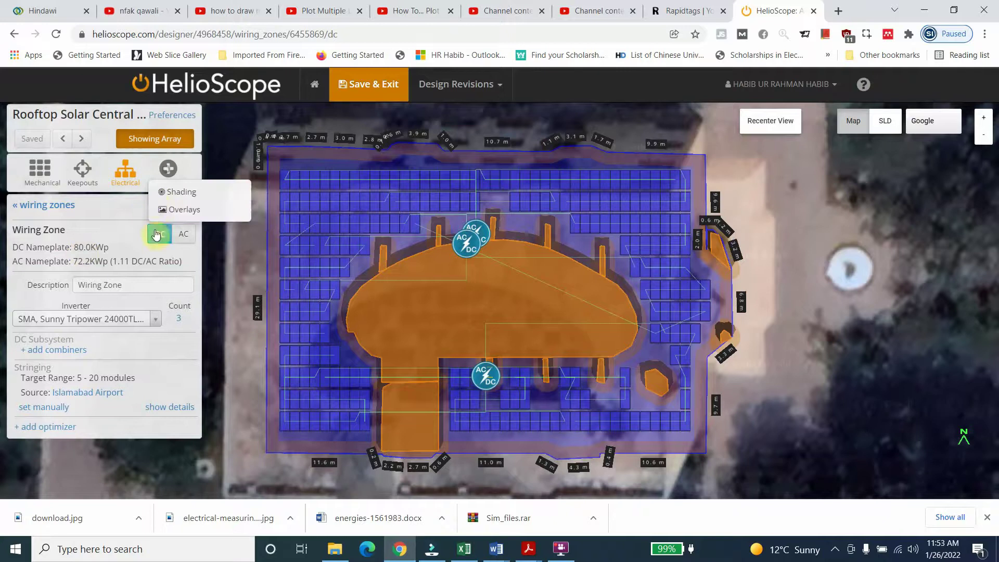
pyautogui.click(179, 210)
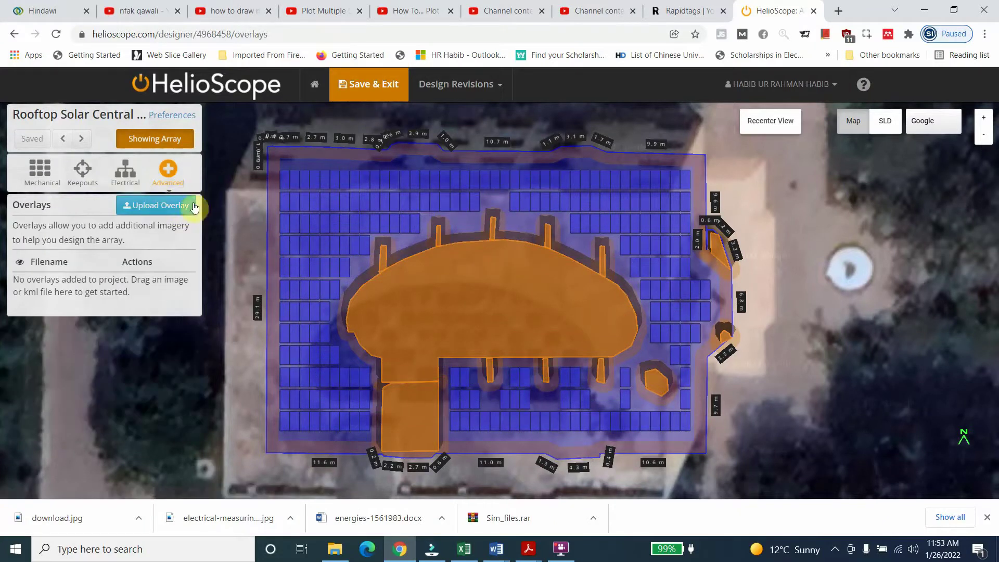
pyautogui.click(170, 175)
pyautogui.click(176, 193)
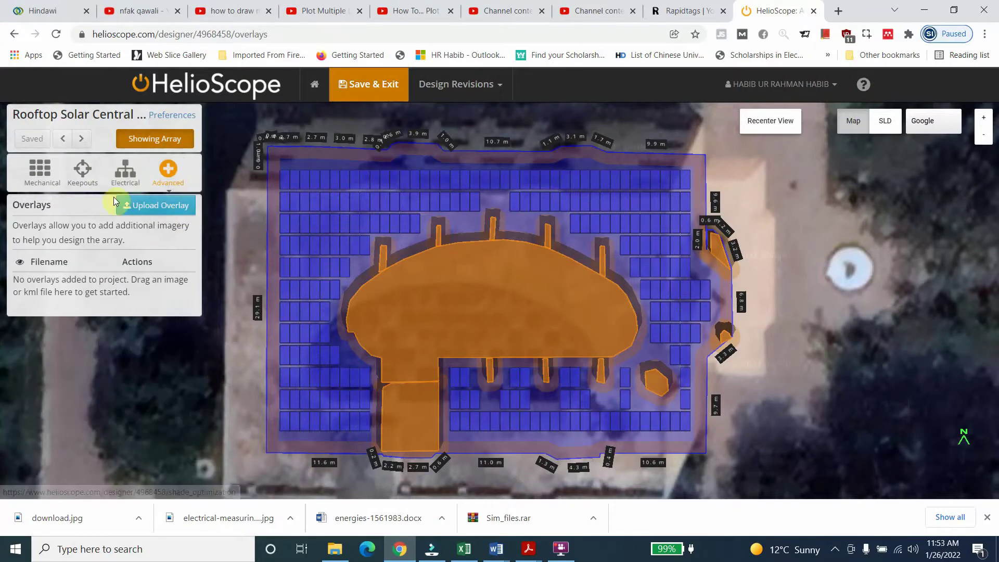
pyautogui.click(885, 121)
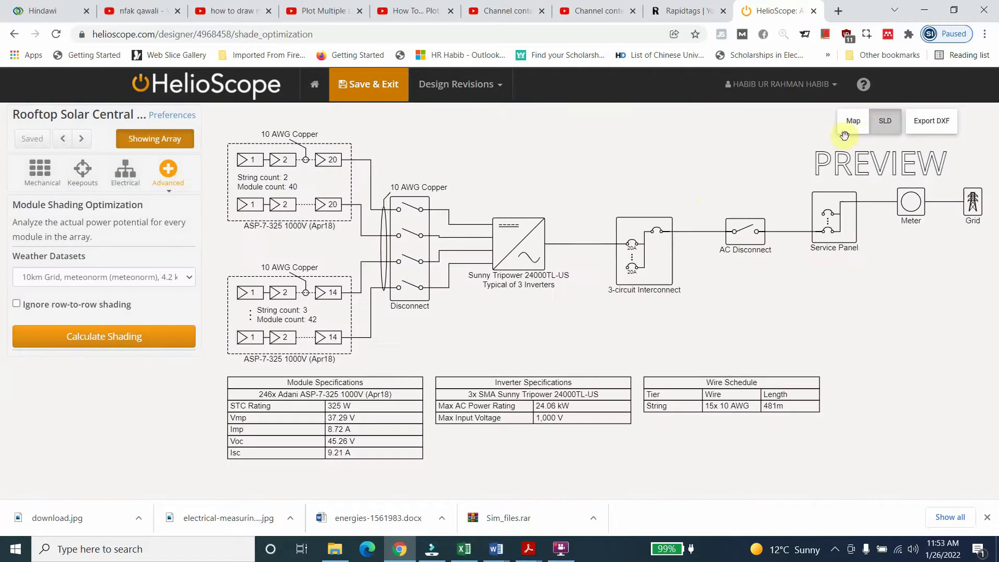
pyautogui.click(854, 121)
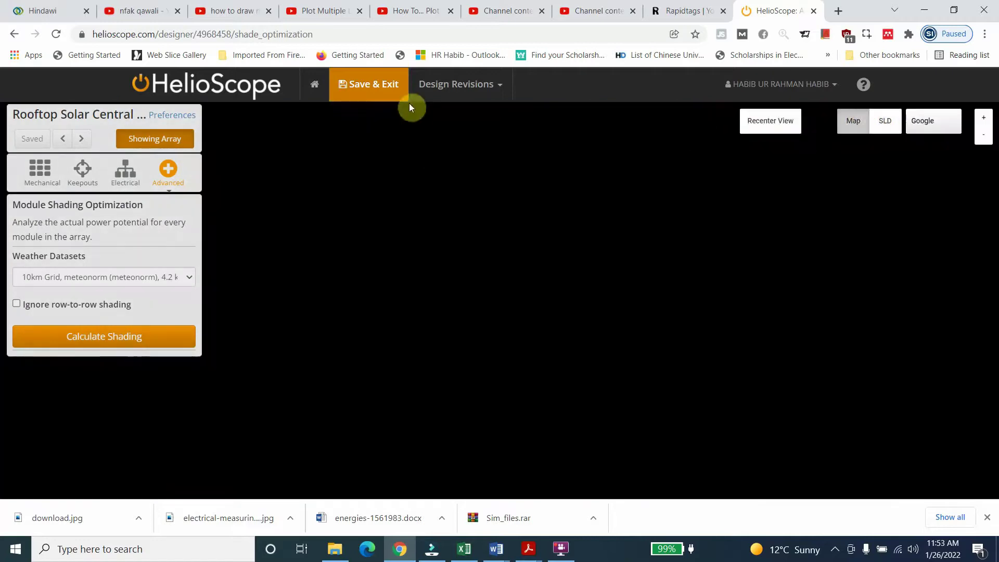
# Step: Save the Central Library design and go to page 2 of the projects listing
pyautogui.click(371, 86)
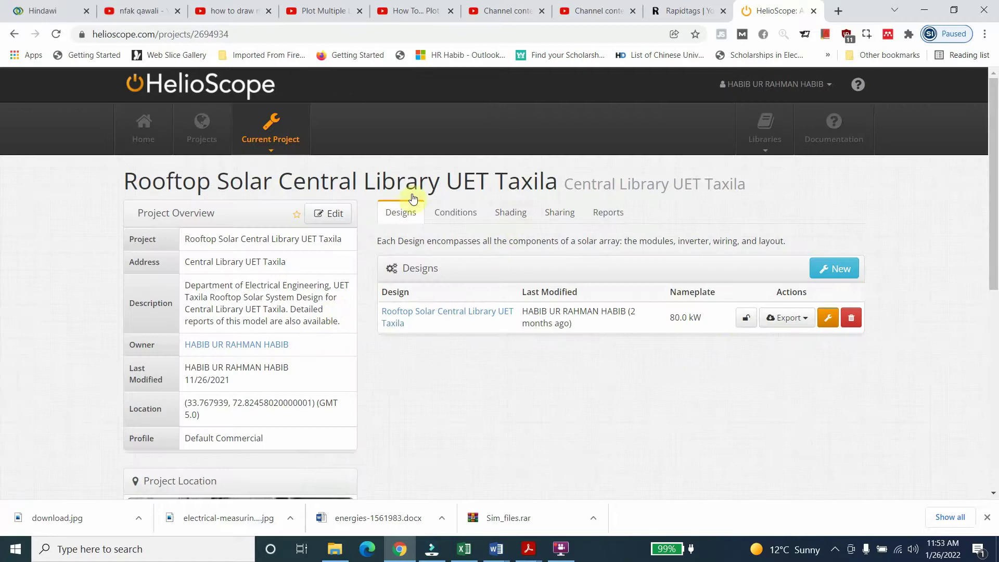
pyautogui.click(201, 128)
pyautogui.scroll(-4, 629, 402)
pyautogui.scroll(-1, 629, 402)
pyautogui.click(600, 307)
pyautogui.scroll(3, 501, 368)
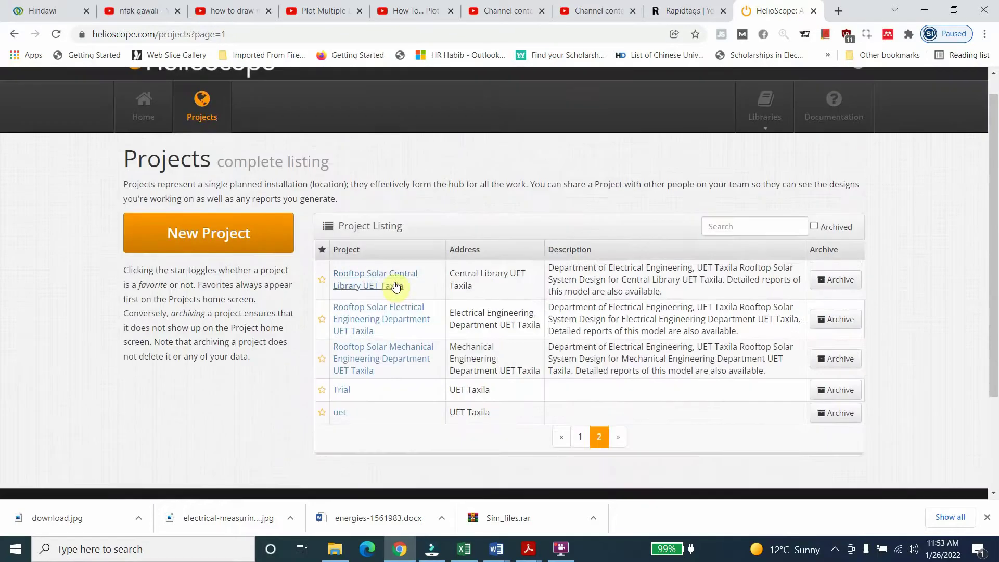
# Step: Open the Electrical Engineering Department rooftop project and highlight the second design's 32.6 kW nameplate
pyautogui.click(399, 323)
pyautogui.scroll(-1, 207, 179)
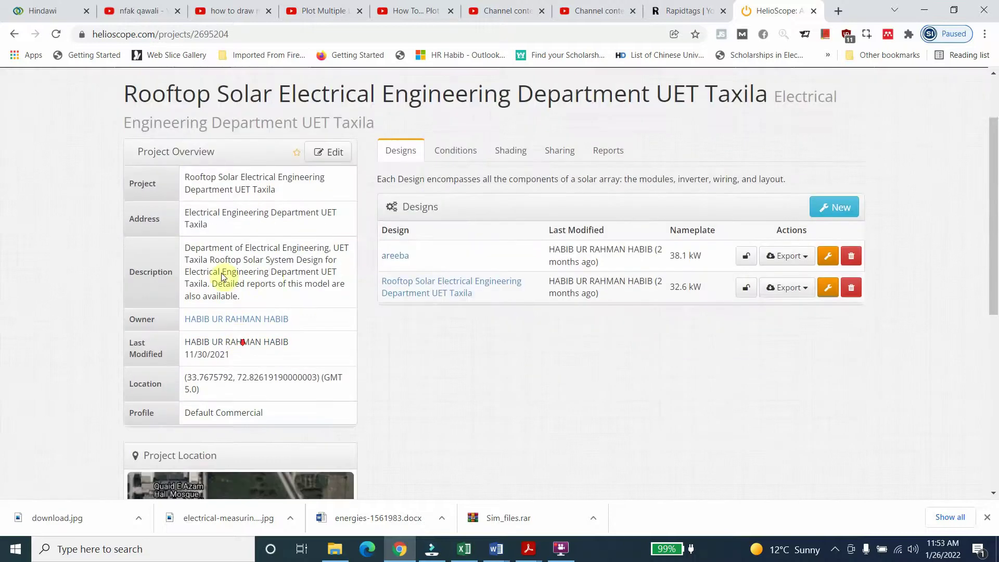
pyautogui.scroll(1, 229, 239)
pyautogui.scroll(-6, 255, 270)
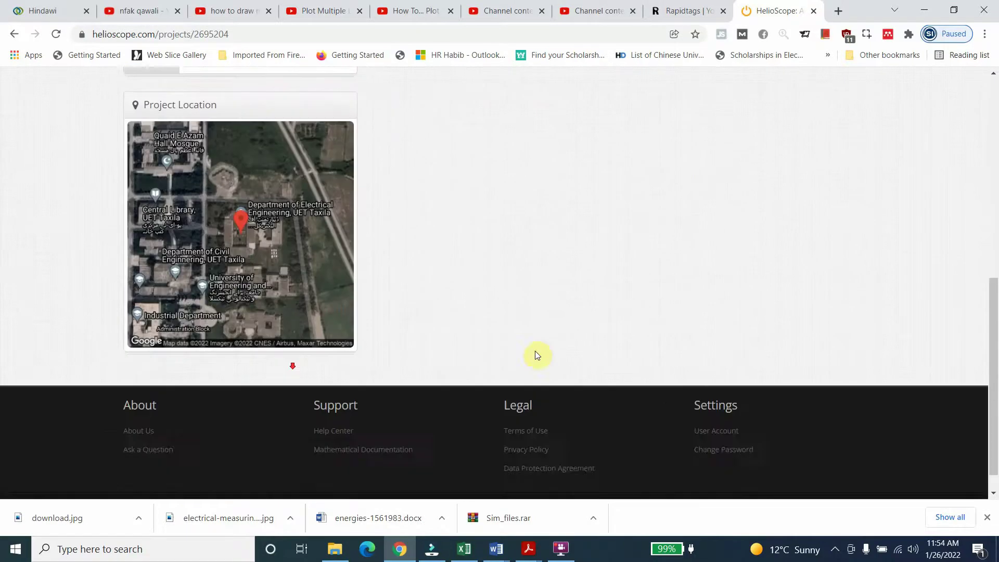
pyautogui.scroll(10, 577, 359)
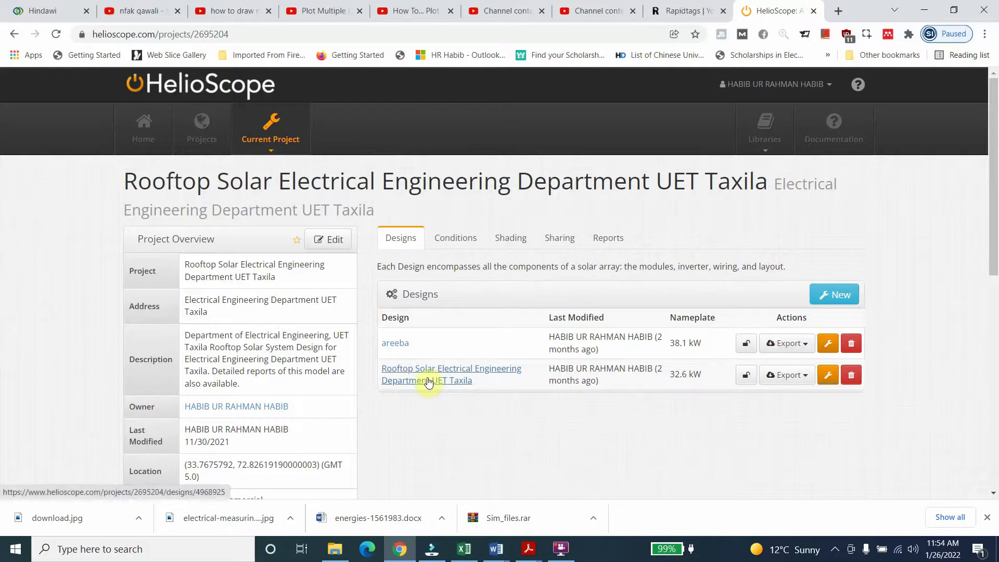
pyautogui.moveTo(670, 376); pyautogui.dragTo(697, 375)
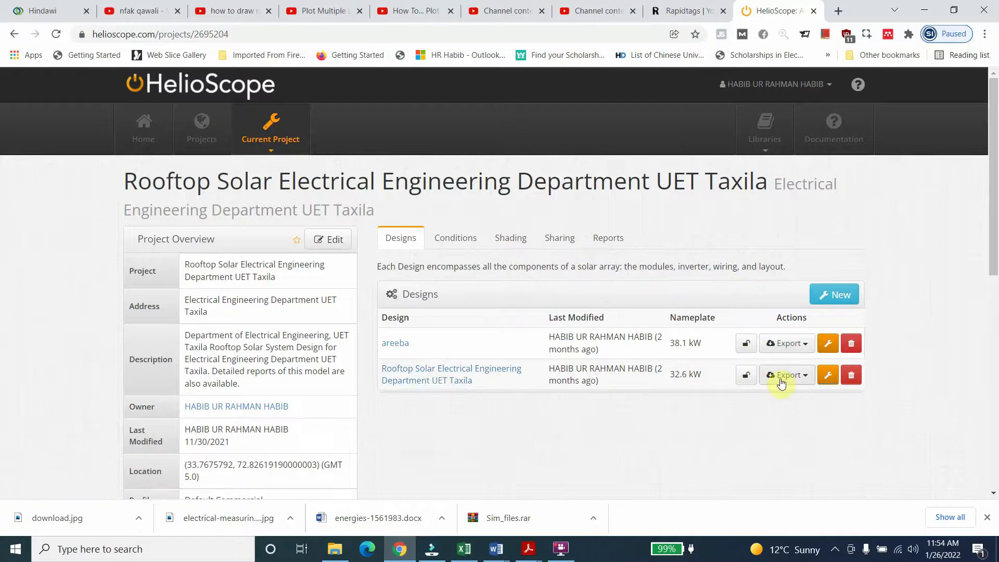
# Step: Review the project's Conditions, Shading, Sharing and Reports tabs, then open the 32.6 kW design for editing
pyautogui.click(448, 239)
pyautogui.click(520, 239)
pyautogui.click(561, 240)
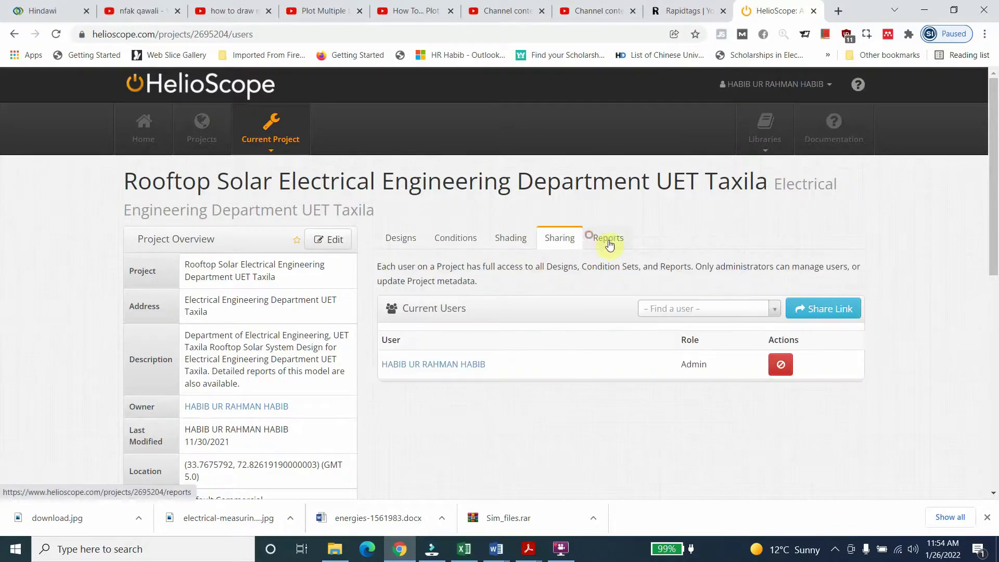
pyautogui.click(610, 238)
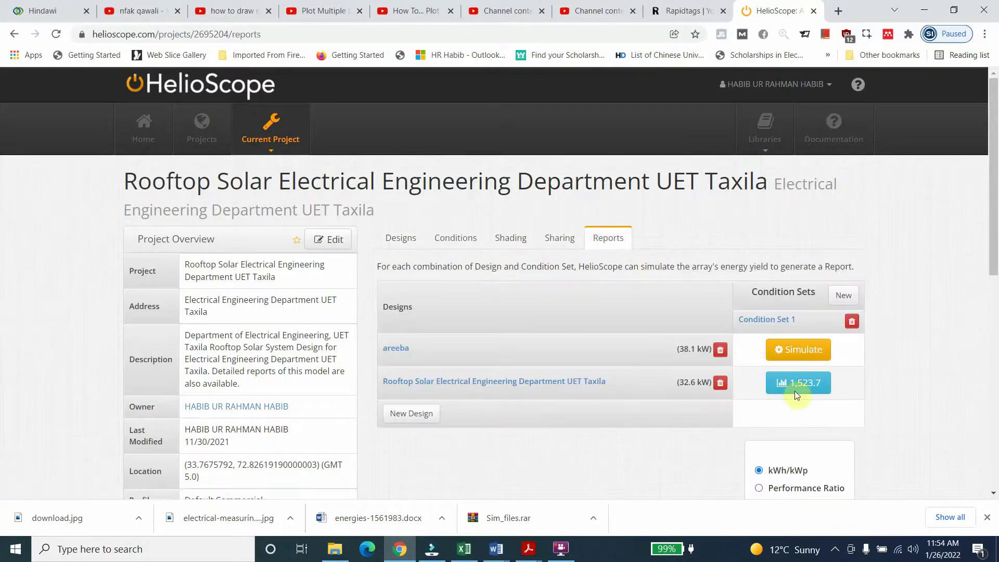
pyautogui.scroll(-1, 809, 387)
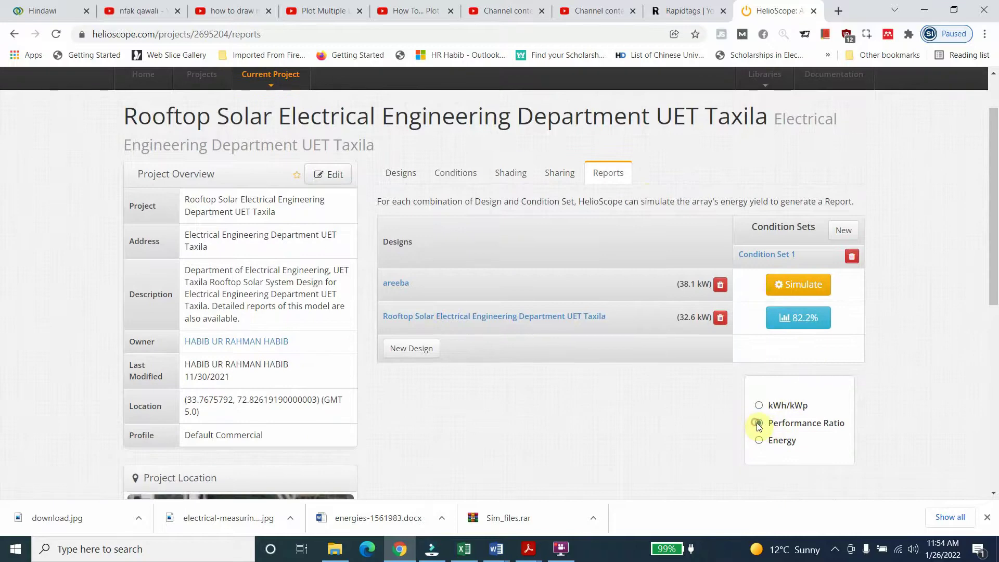
pyautogui.scroll(1, 795, 391)
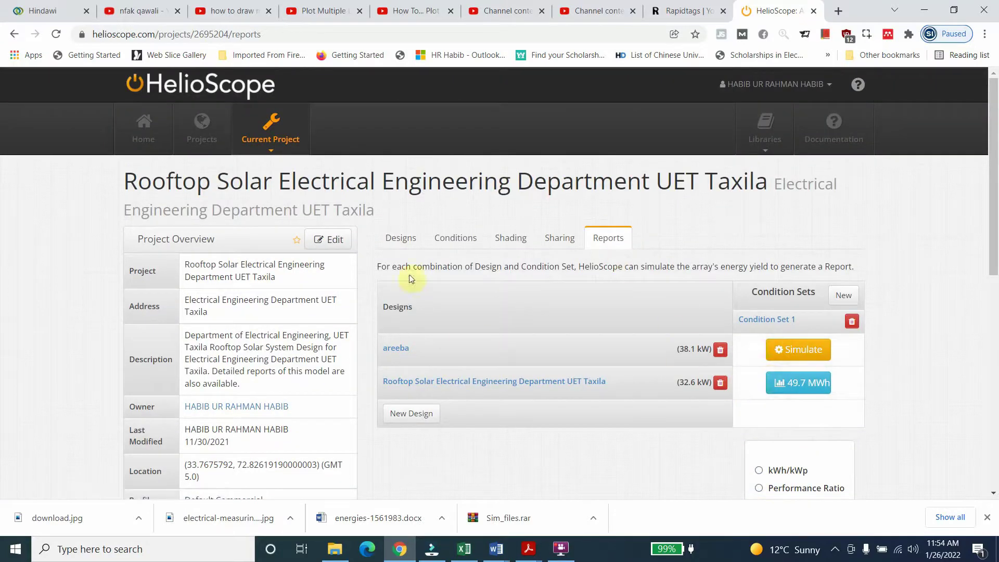
pyautogui.click(400, 239)
pyautogui.click(827, 375)
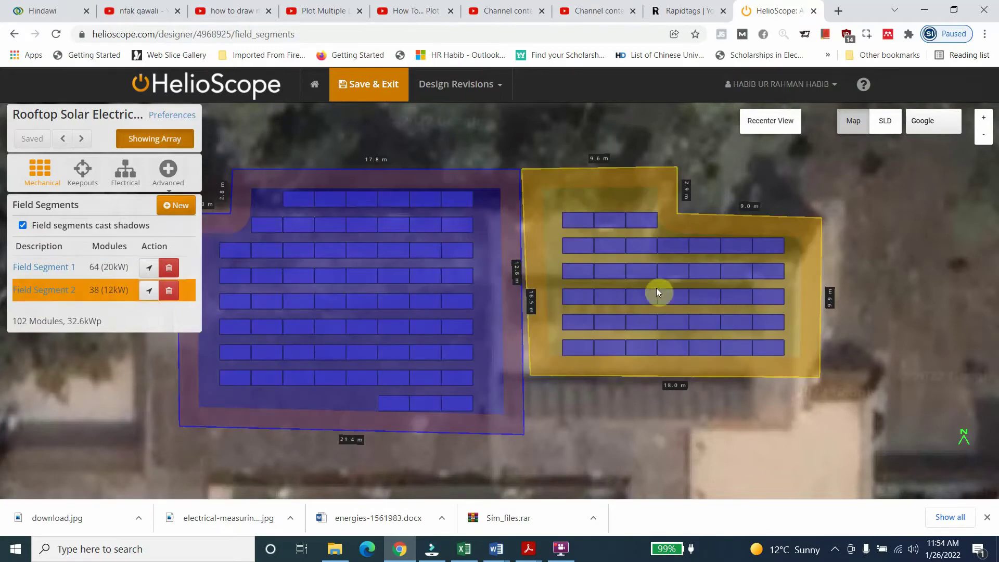
# Step: Review Field Segment 1's settings, the 64-module segment
pyautogui.click(47, 267)
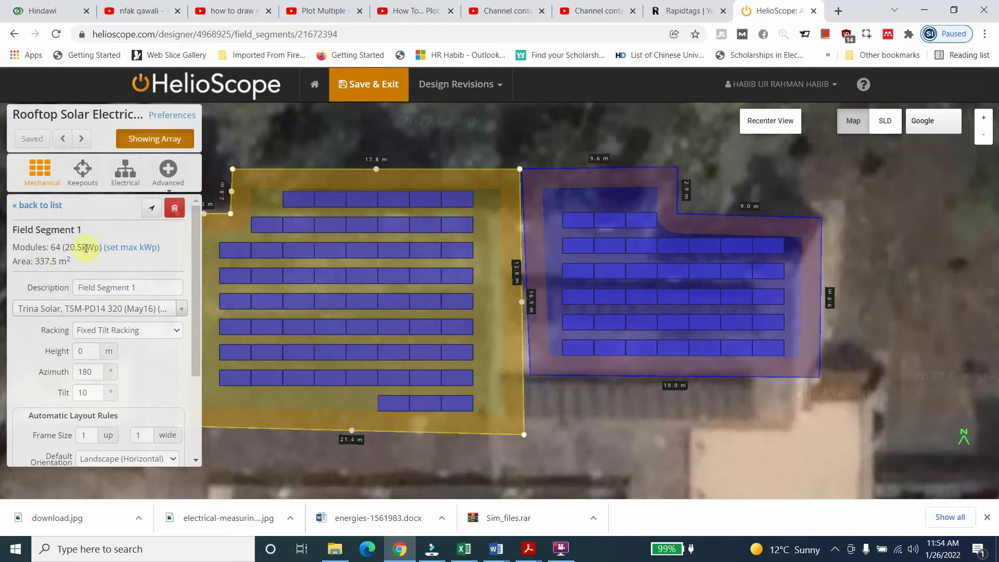
pyautogui.scroll(-2, 89, 306)
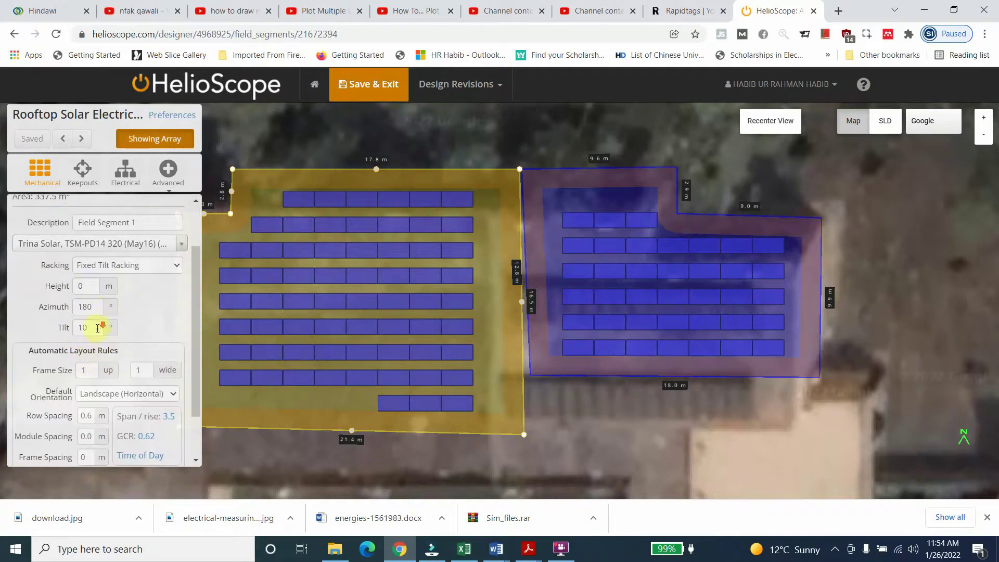
pyautogui.scroll(-2, 99, 328)
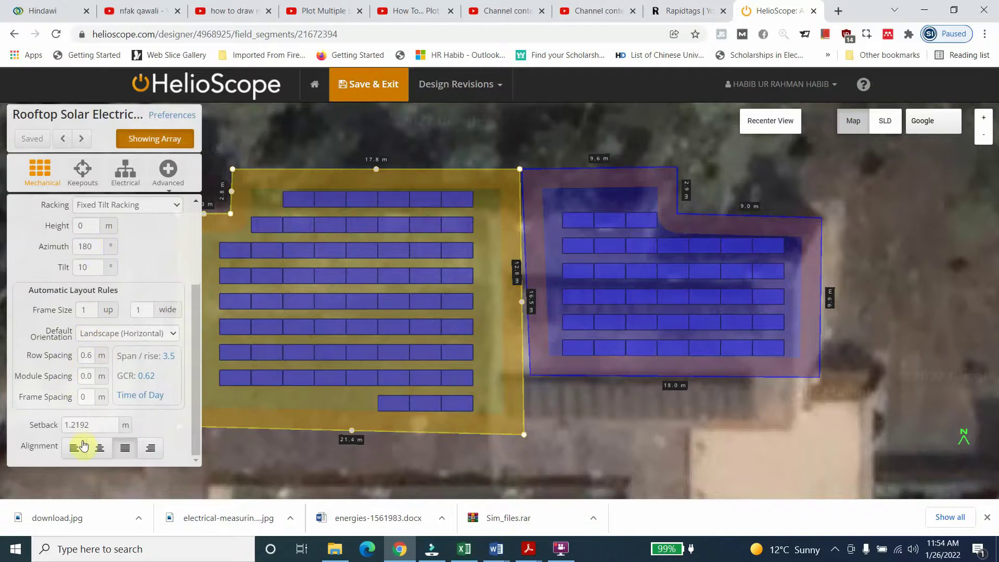
pyautogui.scroll(4, 71, 294)
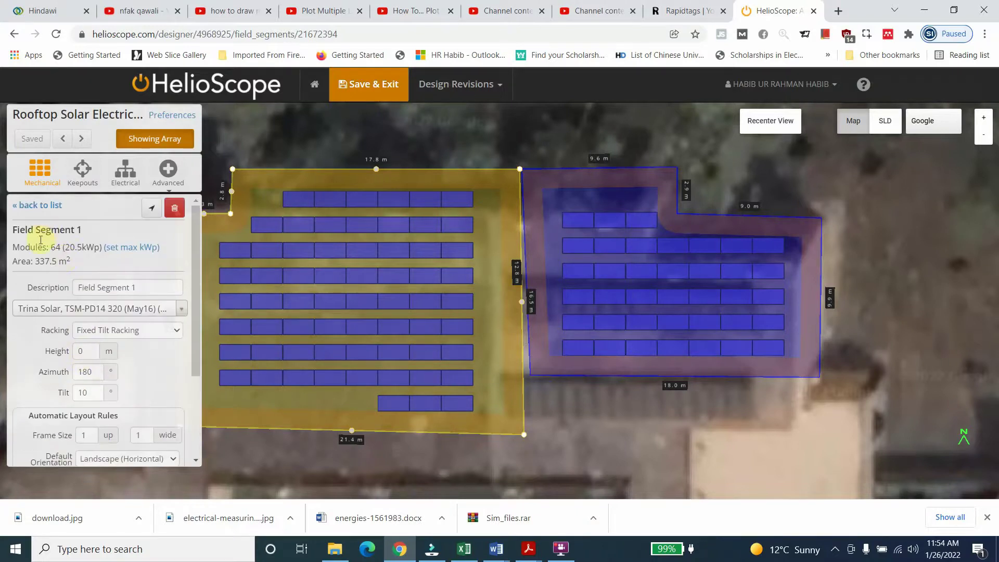
pyautogui.click(33, 172)
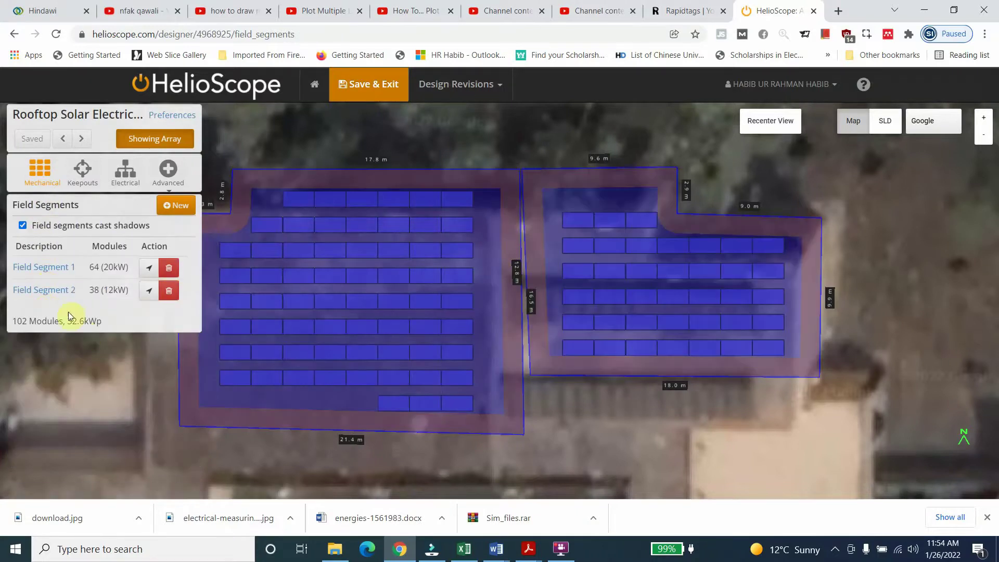
# Step: Review Field Segment 2's 38-module settings, then view the design's empty keepouts list
pyautogui.click(47, 288)
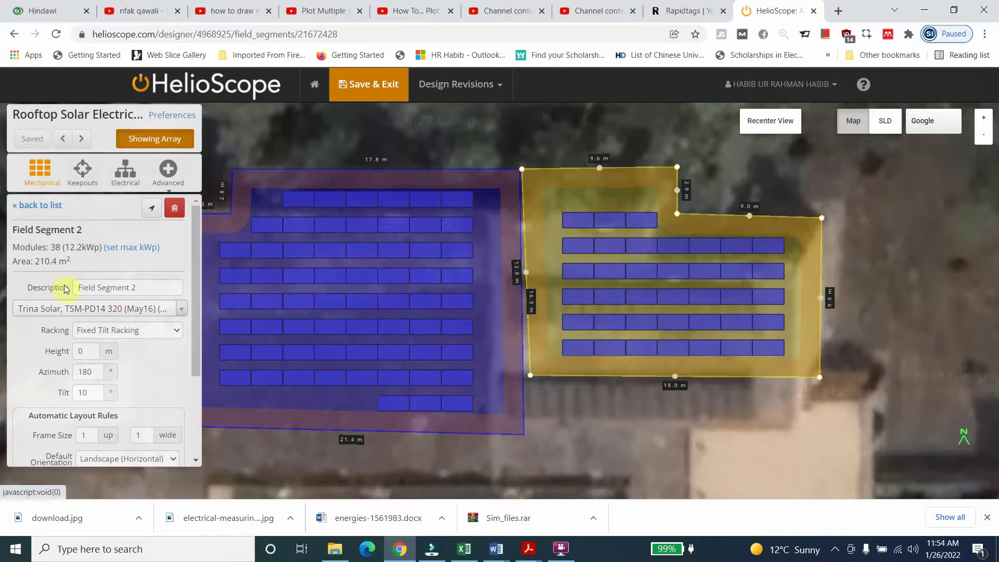
pyautogui.scroll(-4, 171, 285)
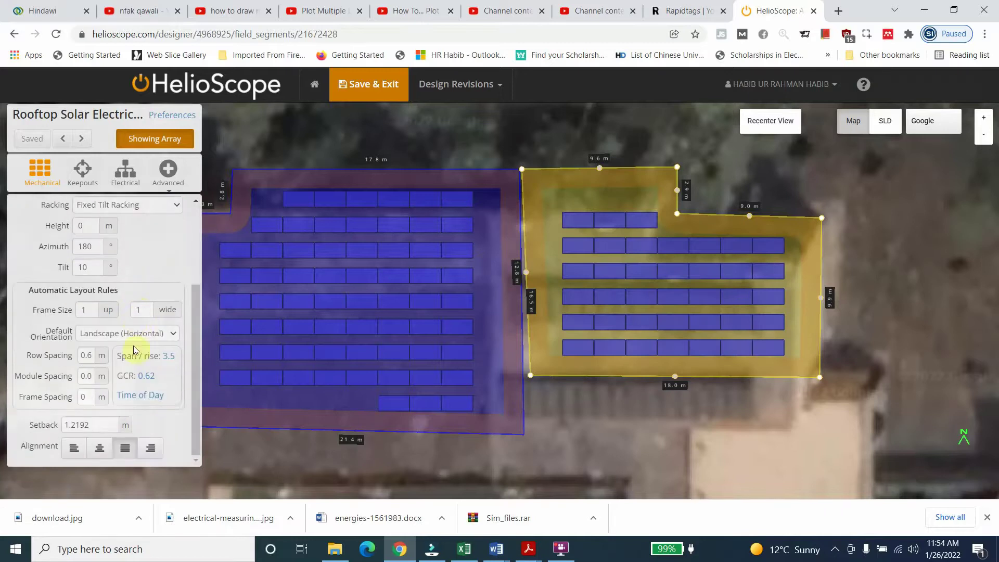
pyautogui.scroll(4, 104, 364)
pyautogui.click(82, 171)
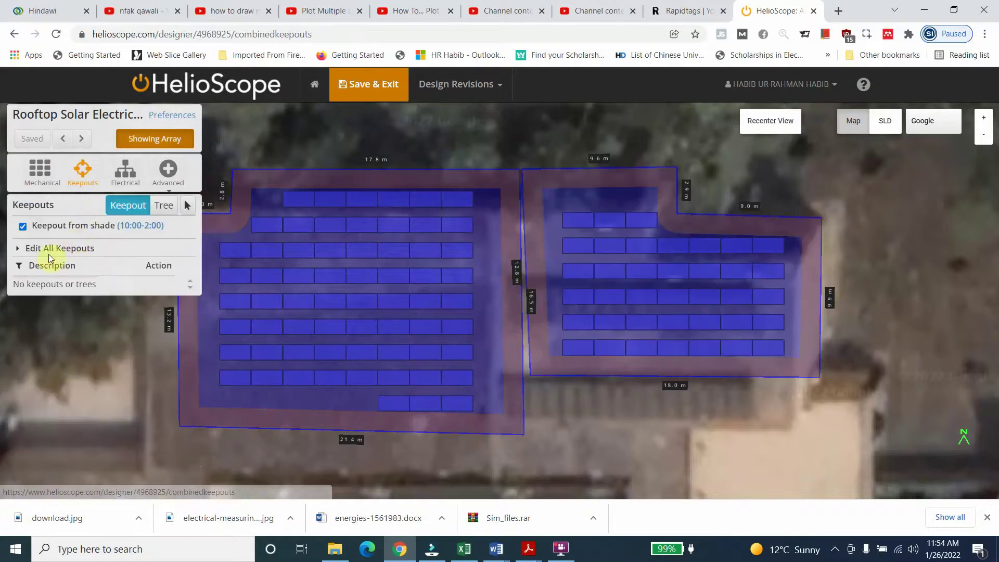
# Step: Display the single-line diagram: 102 Trina Solar modules into two SMA Sunny Tripower 24000TL-US inverters
pyautogui.click(125, 171)
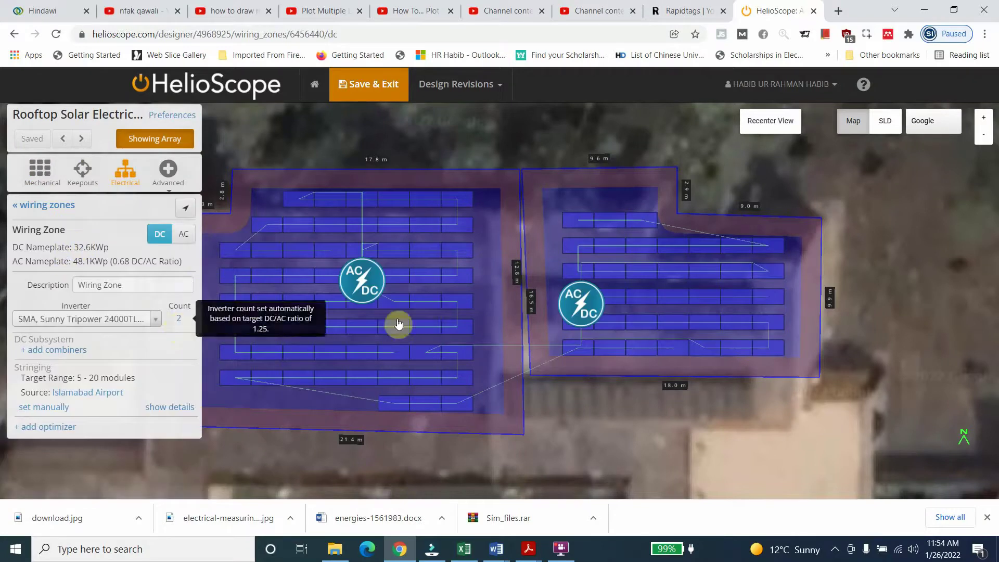
pyautogui.click(170, 174)
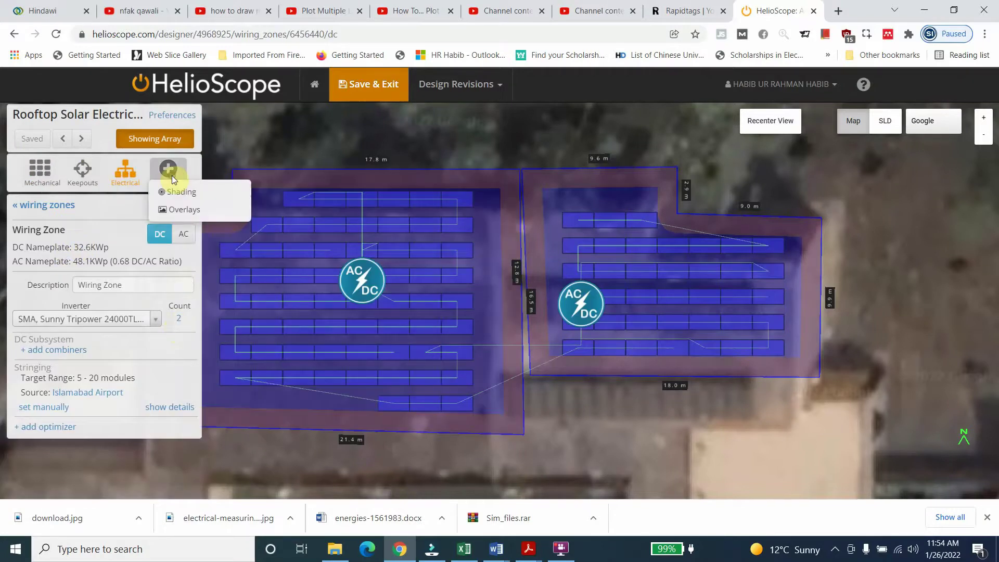
pyautogui.click(885, 121)
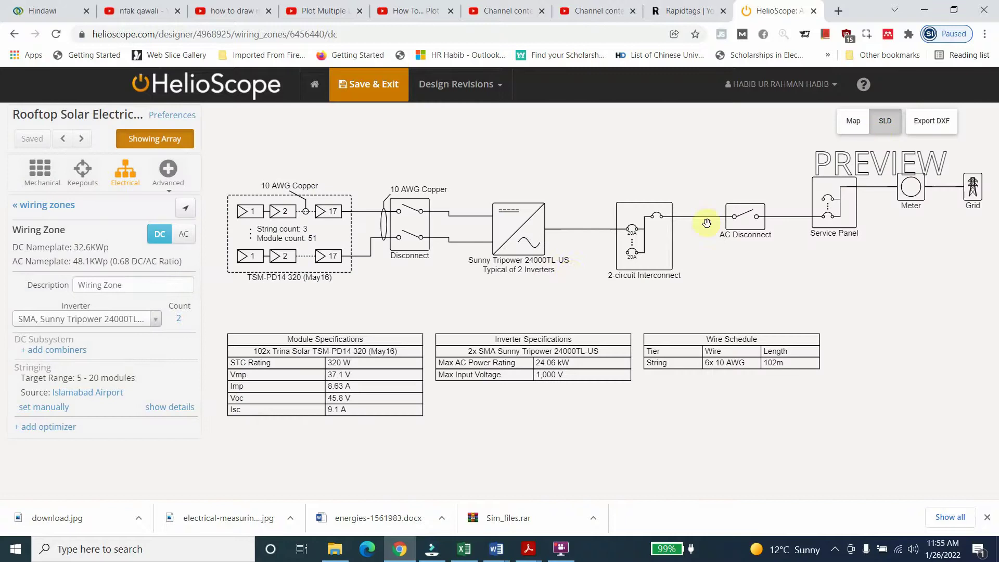
# Step: Return to the map view, then save and exit the 32.6 kW design
pyautogui.click(854, 123)
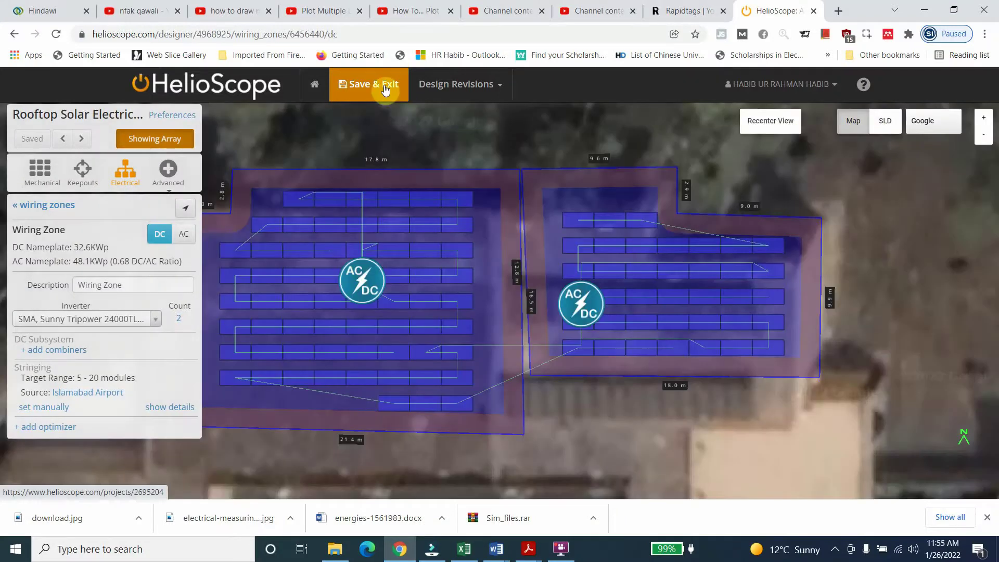
pyautogui.click(384, 85)
pyautogui.scroll(-3, 516, 329)
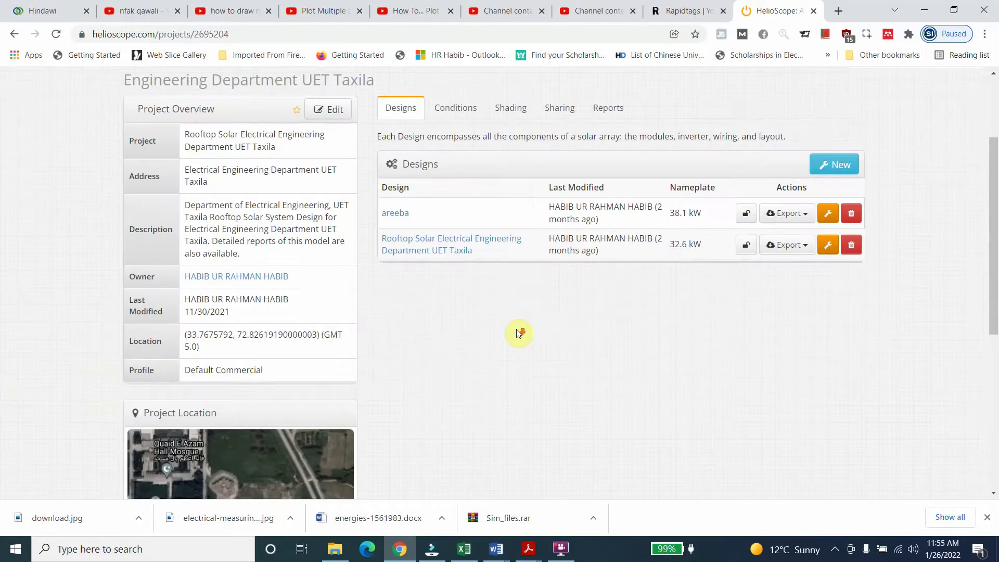
pyautogui.scroll(-5, 517, 329)
pyautogui.scroll(8, 538, 339)
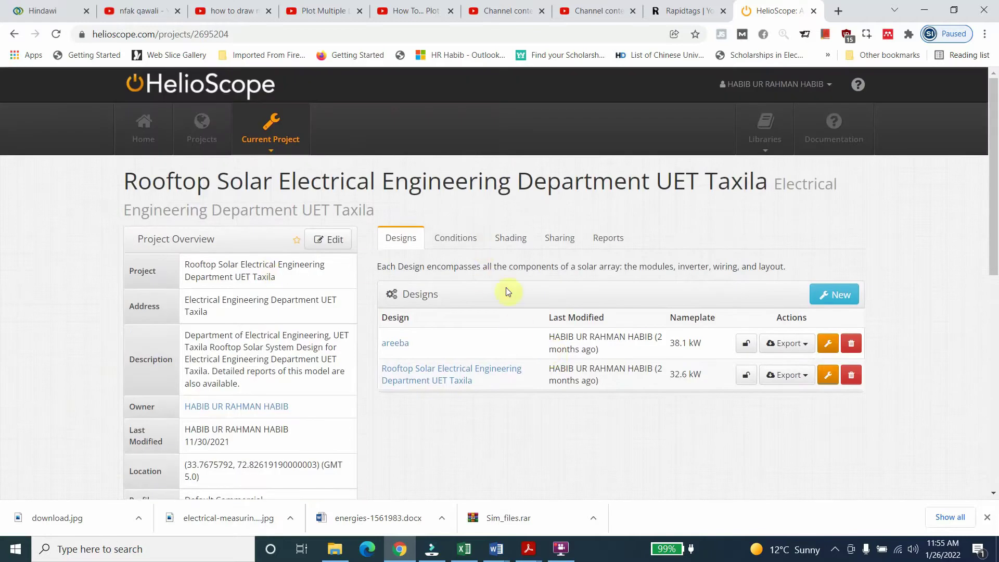
# Step: Go to the complete projects listing and scroll down it
pyautogui.click(198, 127)
pyautogui.scroll(-1, 687, 391)
pyautogui.scroll(-3, 671, 395)
# Step: Open the Mechanical Engineering Department rooftop project from page 2 of the projects list
pyautogui.click(598, 307)
pyautogui.scroll(1, 411, 323)
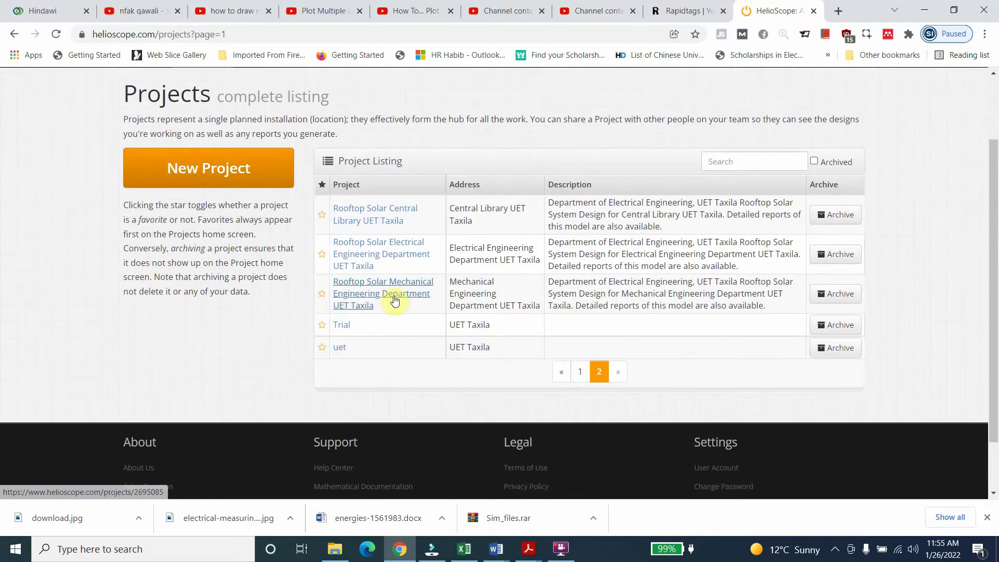
pyautogui.click(395, 295)
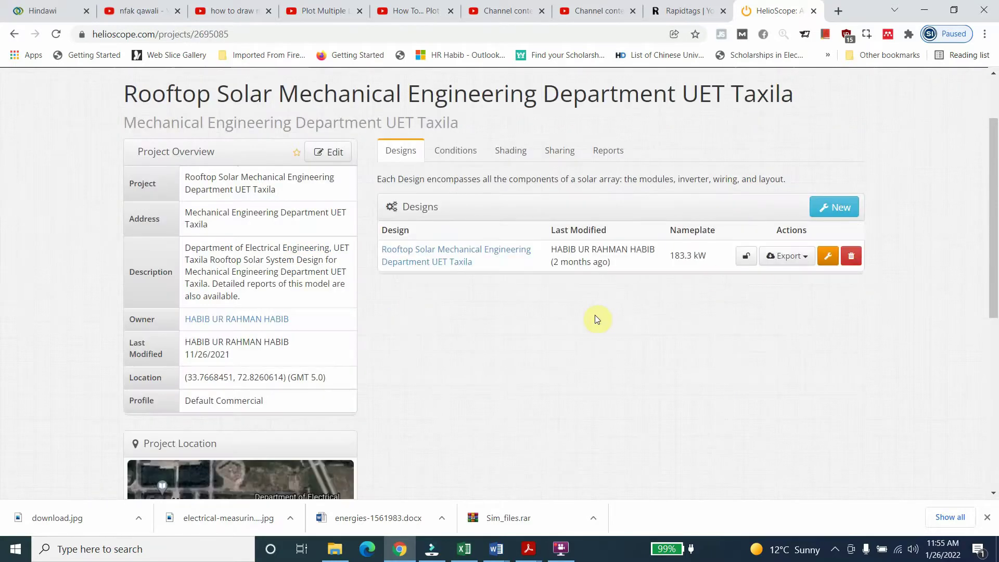
pyautogui.scroll(2, 595, 321)
# Step: Run the energy simulation from Reports, showing 261.9 MWh total energy
pyautogui.click(455, 240)
pyautogui.click(559, 240)
pyautogui.click(608, 239)
pyautogui.scroll(-3, 734, 279)
pyautogui.click(794, 287)
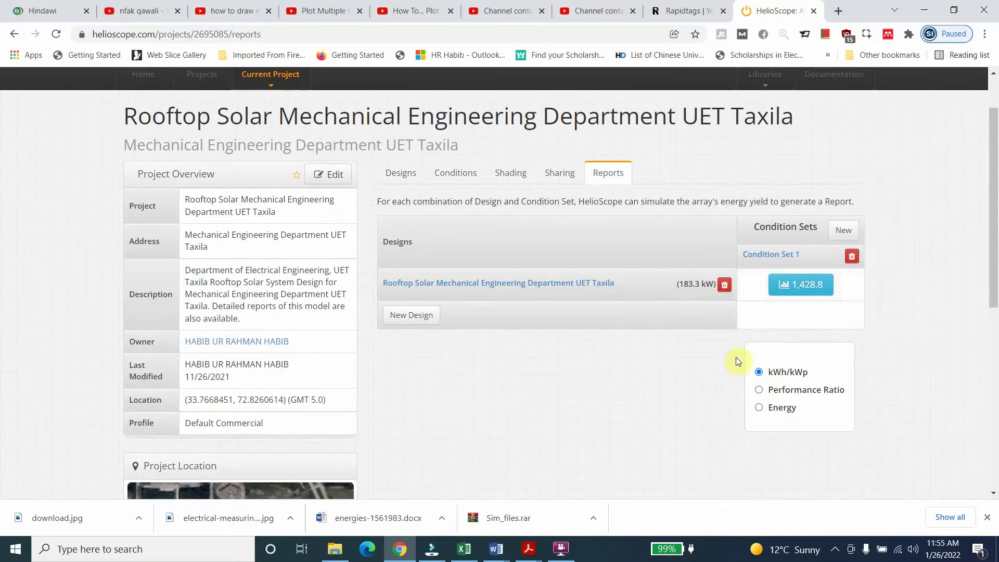
pyautogui.click(760, 410)
# Step: Open the 183.3 kW Mechanical Engineering design in the designer
pyautogui.scroll(1, 687, 368)
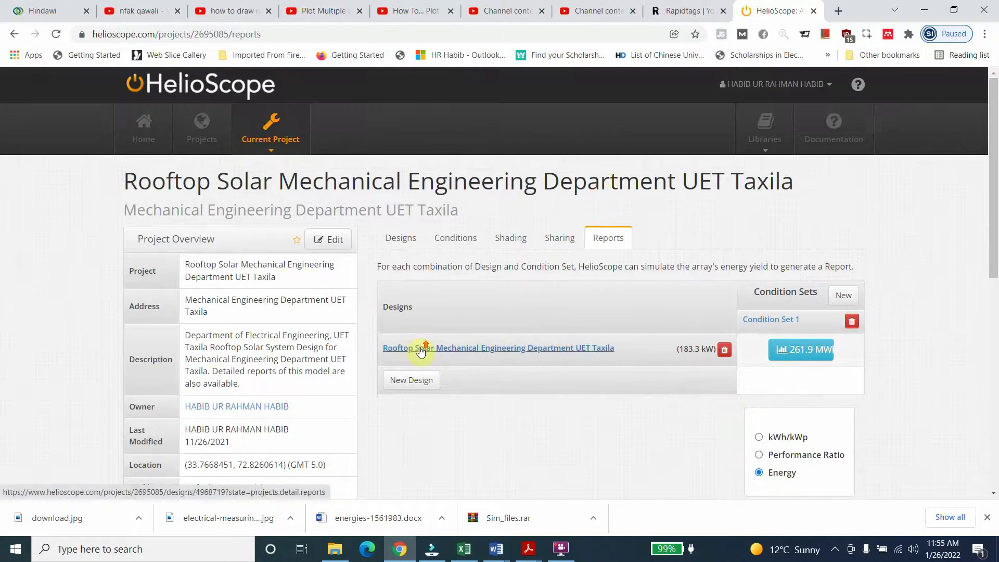
pyautogui.click(406, 229)
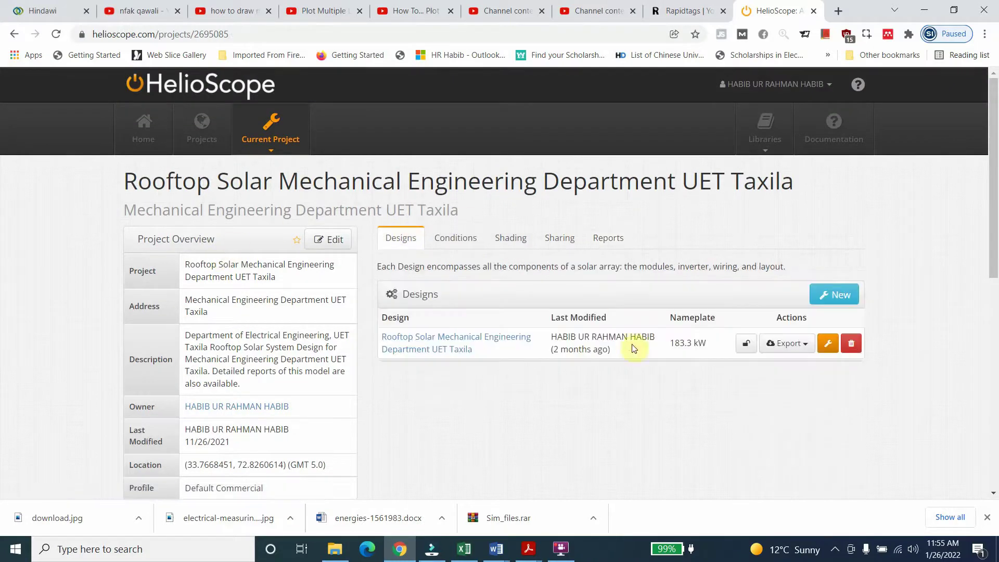
pyautogui.click(827, 343)
# Step: Review the mechanical settings of Field Segments 1 and 2
pyautogui.scroll(-3, 210, 322)
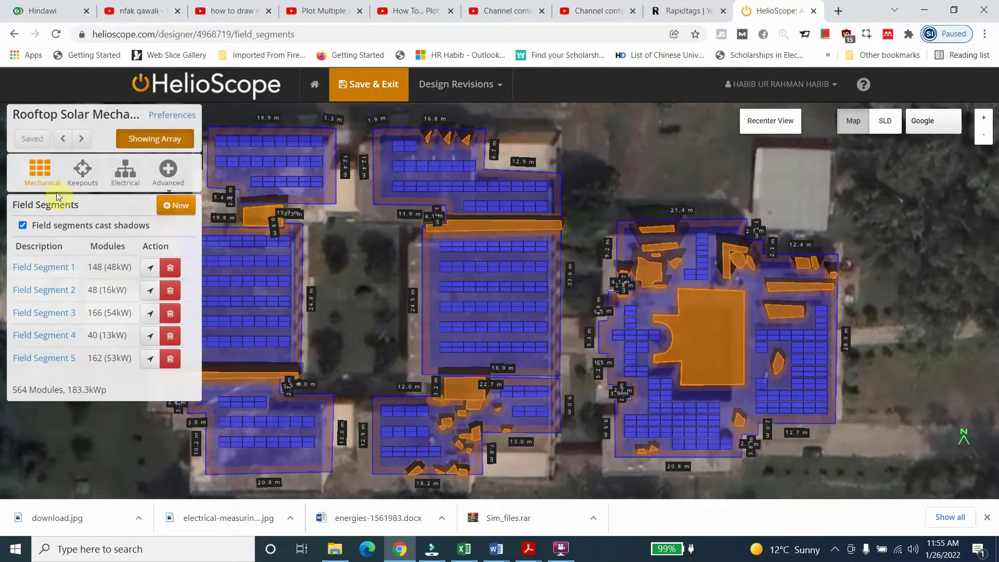
pyautogui.click(36, 267)
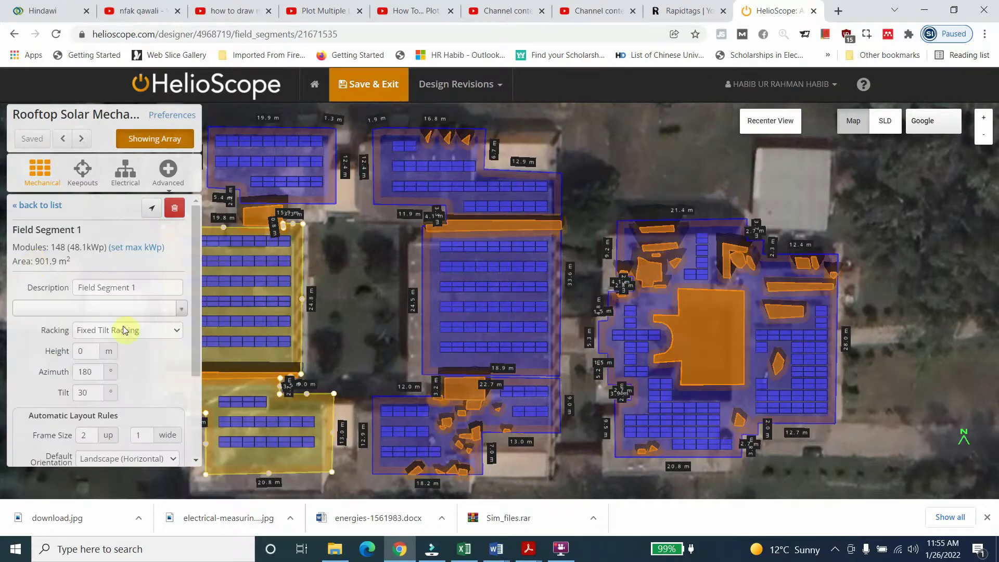
pyautogui.scroll(-3, 149, 323)
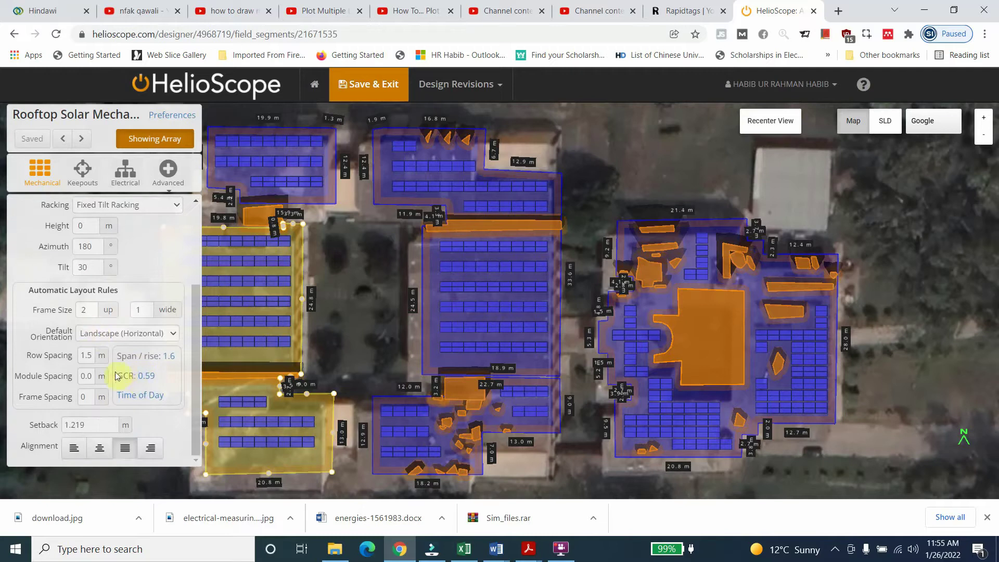
pyautogui.scroll(3, 122, 371)
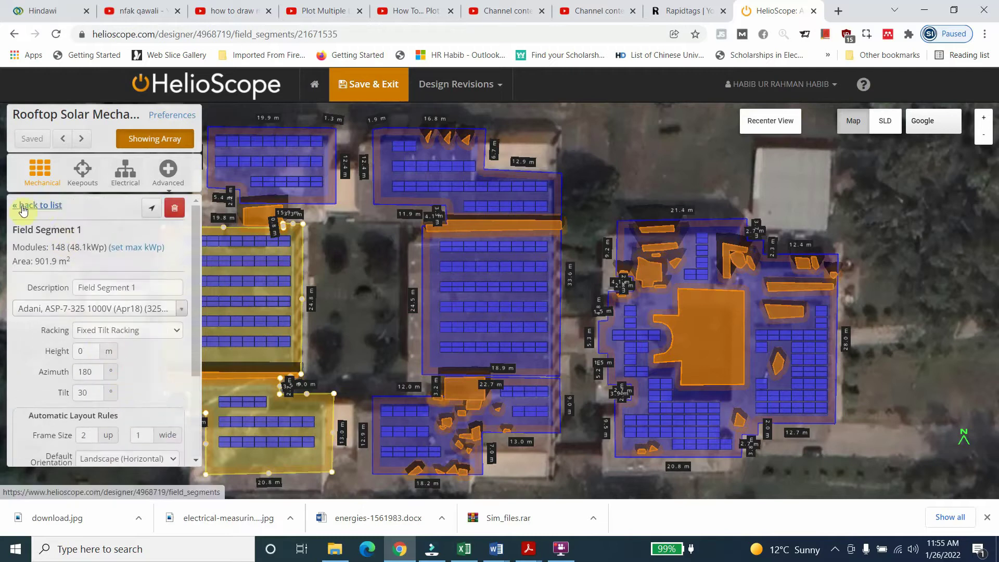
pyautogui.click(32, 204)
pyautogui.click(58, 293)
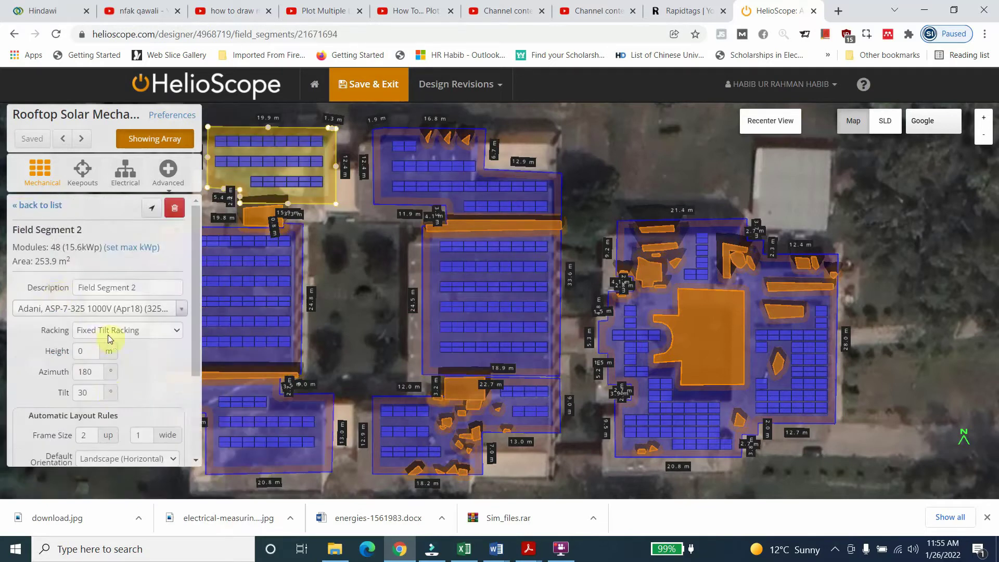
pyautogui.scroll(-3, 113, 344)
pyautogui.scroll(4, 109, 356)
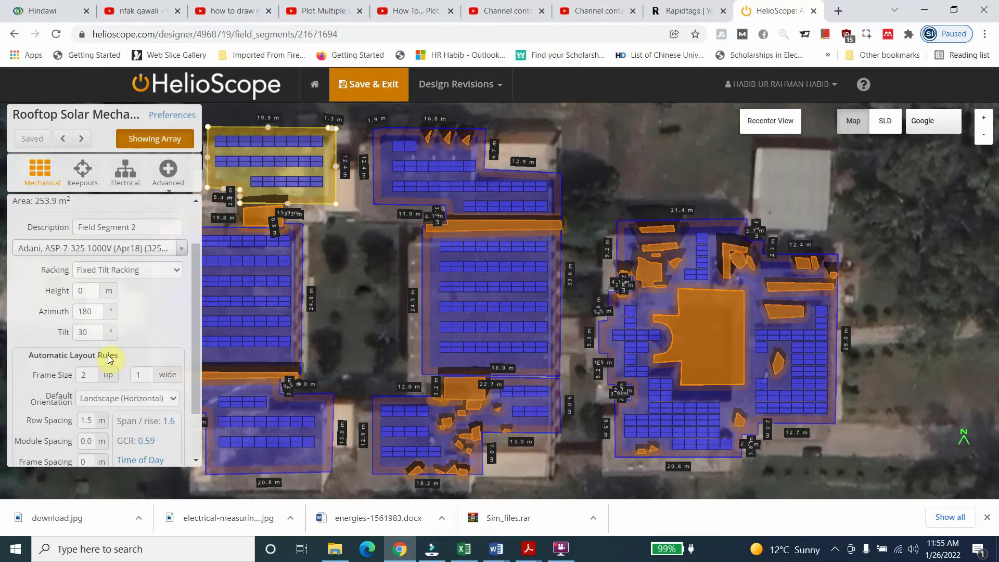
pyautogui.click(27, 200)
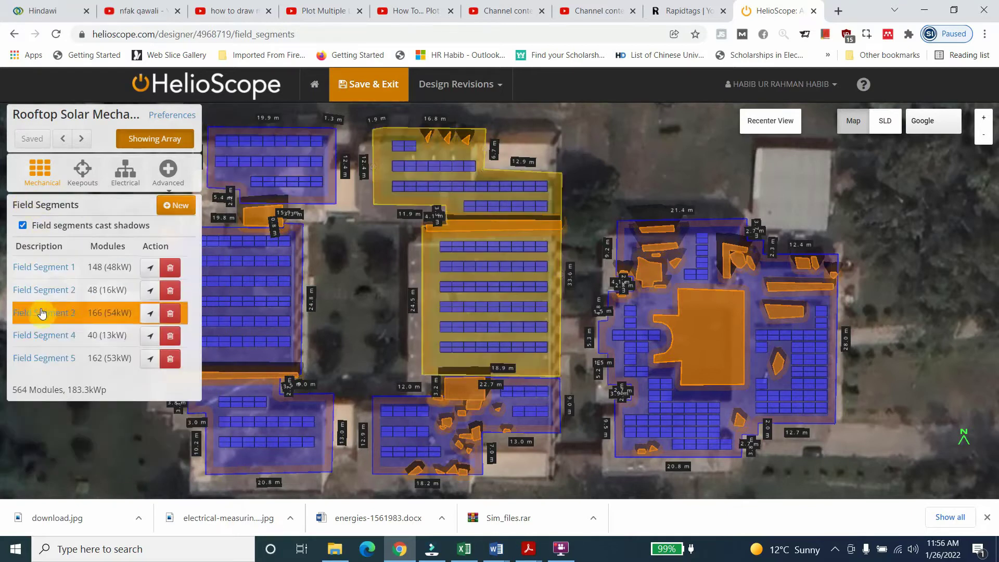
# Step: Review Field Segments 3 and 4, ending on Field Segment 5 (0.2 m spacing, 0.98 GCR)
pyautogui.click(42, 313)
pyautogui.scroll(-2, 184, 326)
pyautogui.moveTo(201, 328); pyautogui.dragTo(193, 239)
pyautogui.click(37, 205)
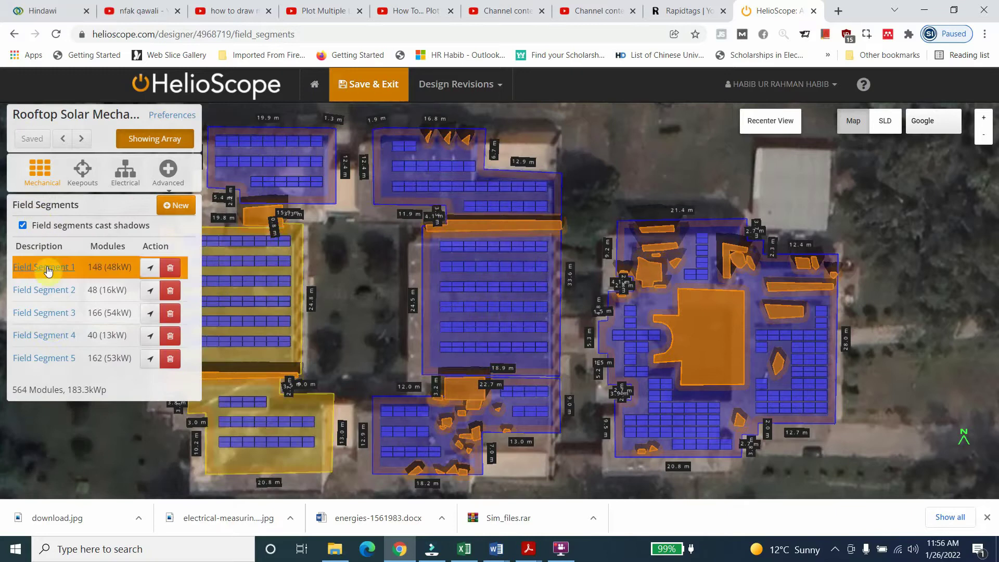
pyautogui.click(43, 335)
pyautogui.moveTo(201, 262); pyautogui.dragTo(196, 238)
pyautogui.click(40, 205)
pyautogui.click(57, 357)
# Step: Inspect the setback and height of each keepout, Keepout 1 through Keepout 44
pyautogui.click(80, 167)
pyautogui.click(32, 288)
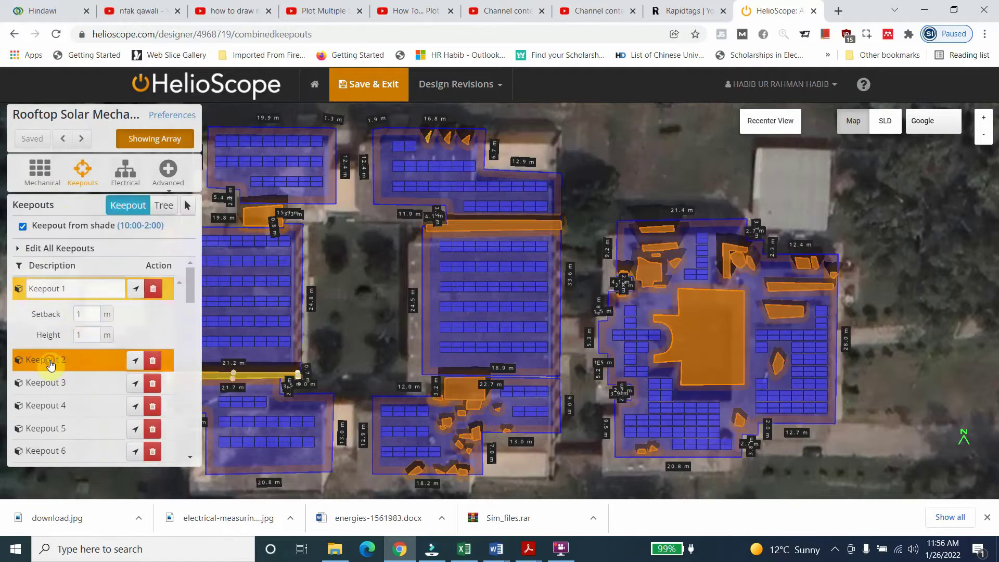
pyautogui.click(58, 359)
pyautogui.click(49, 385)
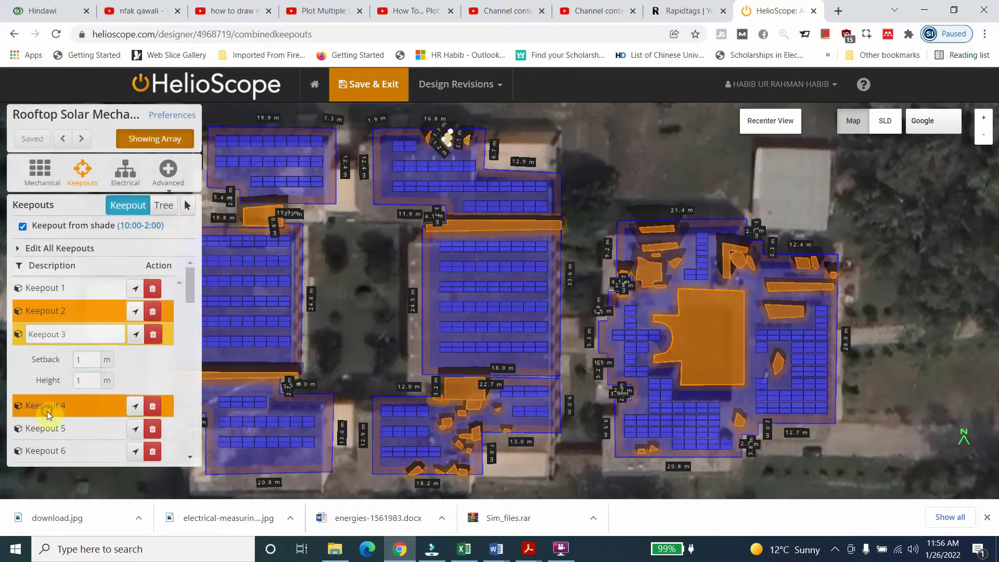
pyautogui.click(49, 405)
pyautogui.click(48, 428)
pyautogui.click(49, 454)
pyautogui.scroll(-3, 83, 319)
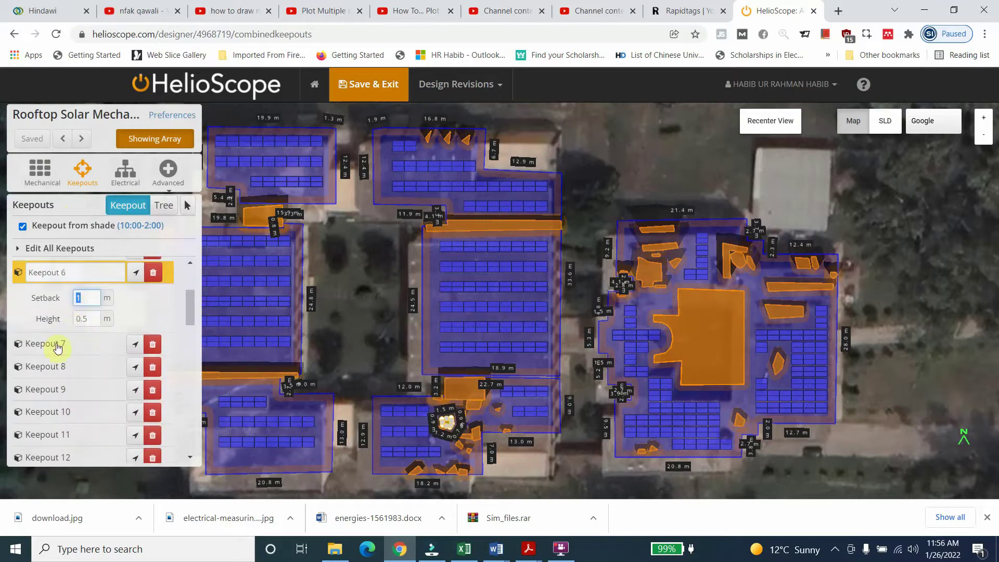
pyautogui.click(48, 339)
pyautogui.click(49, 364)
pyautogui.click(49, 388)
pyautogui.click(49, 410)
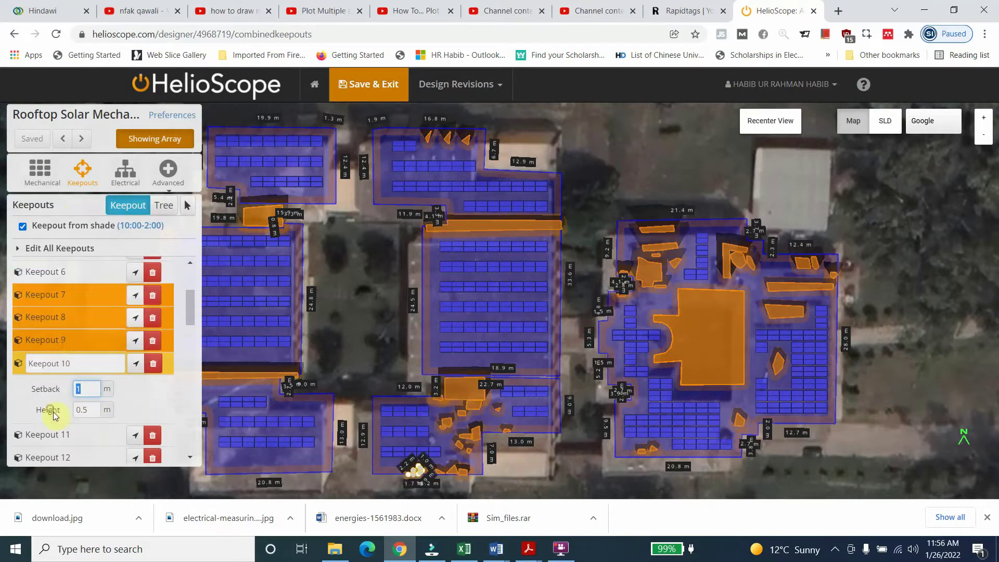
pyautogui.scroll(-3, 50, 409)
pyautogui.click(50, 311)
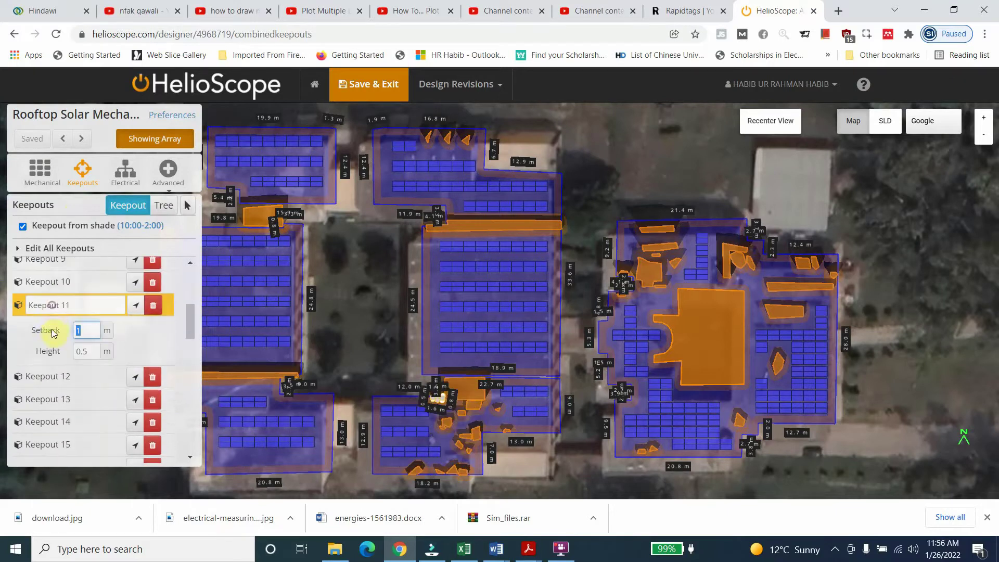
pyautogui.click(49, 374)
pyautogui.click(49, 397)
pyautogui.click(49, 422)
pyautogui.scroll(-3, 52, 317)
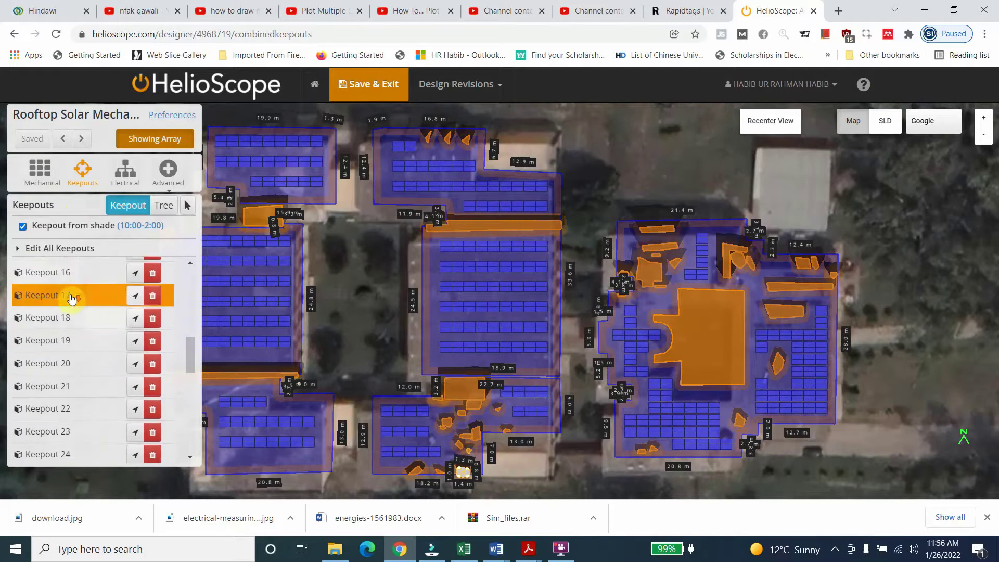
pyautogui.click(48, 314)
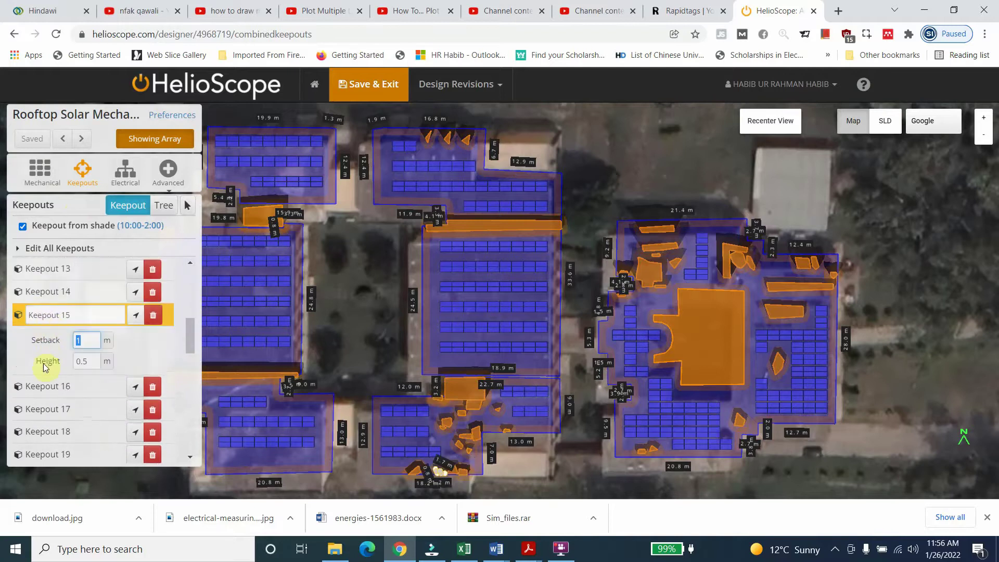
pyautogui.click(45, 386)
pyautogui.click(45, 409)
pyautogui.click(45, 431)
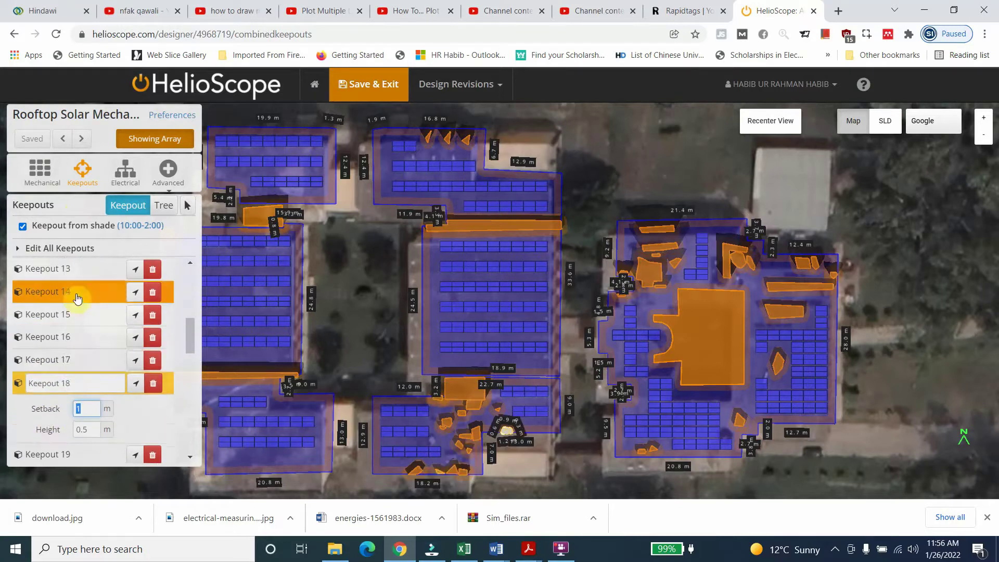
pyautogui.scroll(-5, 78, 294)
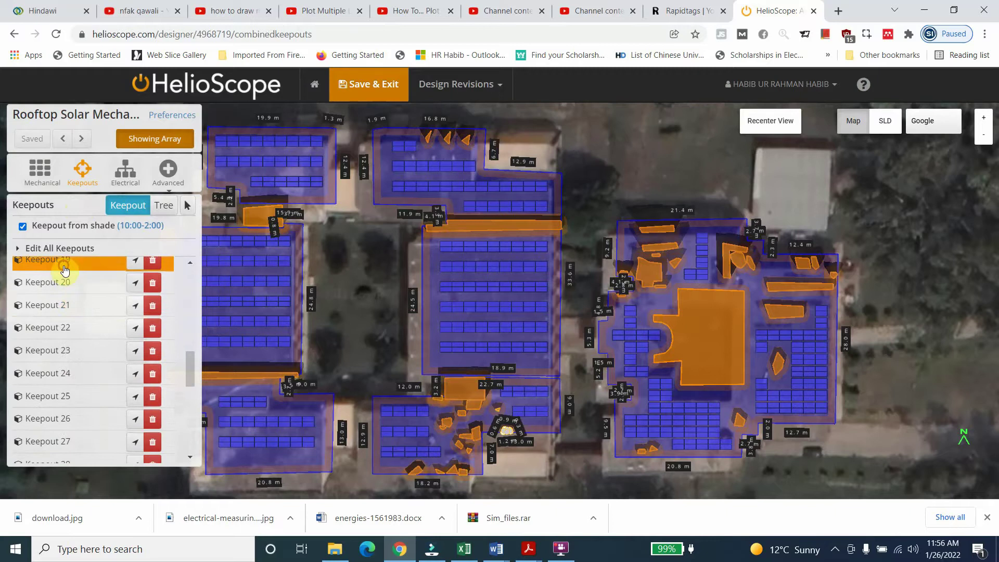
pyautogui.click(63, 288)
pyautogui.click(50, 376)
pyautogui.click(52, 401)
pyautogui.click(53, 422)
pyautogui.scroll(-3, 59, 338)
pyautogui.click(58, 337)
pyautogui.click(55, 384)
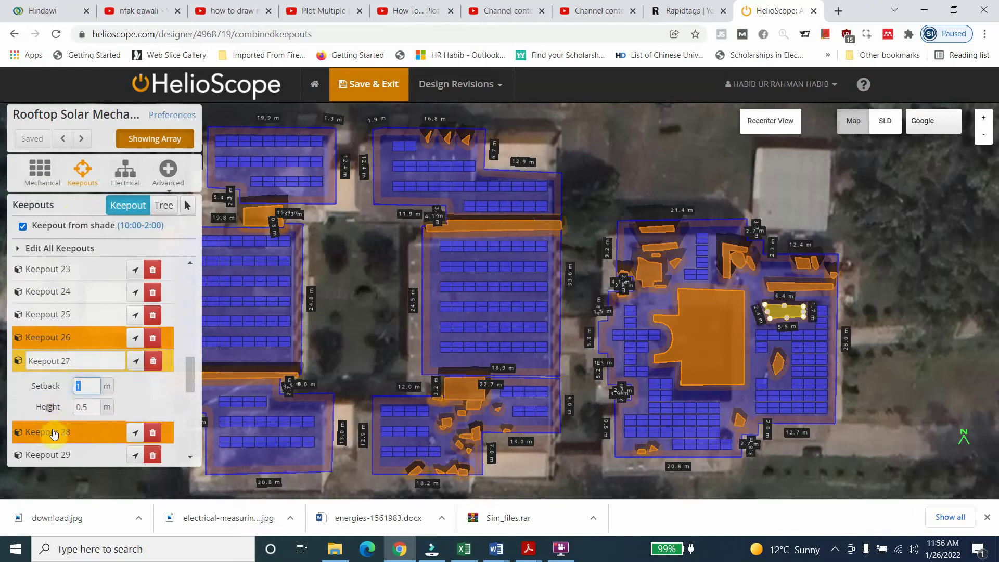
pyautogui.click(53, 431)
pyautogui.click(63, 323)
pyautogui.click(55, 349)
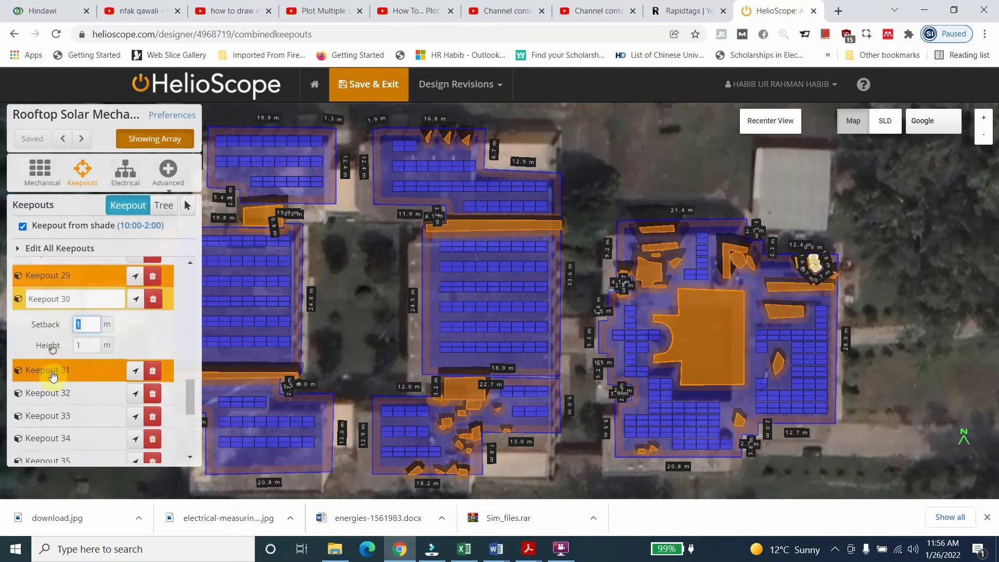
pyautogui.click(52, 374)
pyautogui.click(51, 393)
pyautogui.click(49, 414)
pyautogui.scroll(-3, 56, 307)
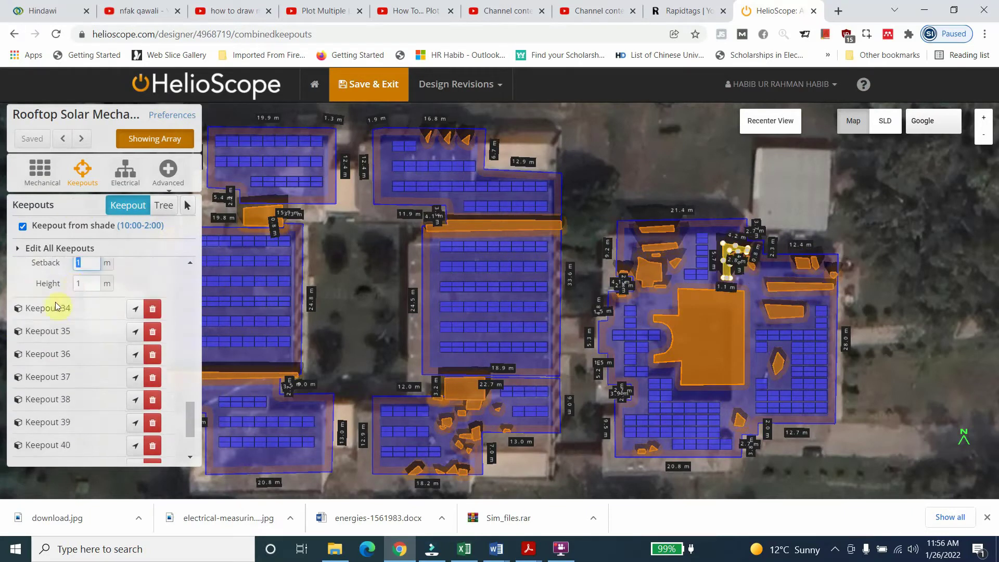
pyautogui.click(55, 384)
pyautogui.click(63, 355)
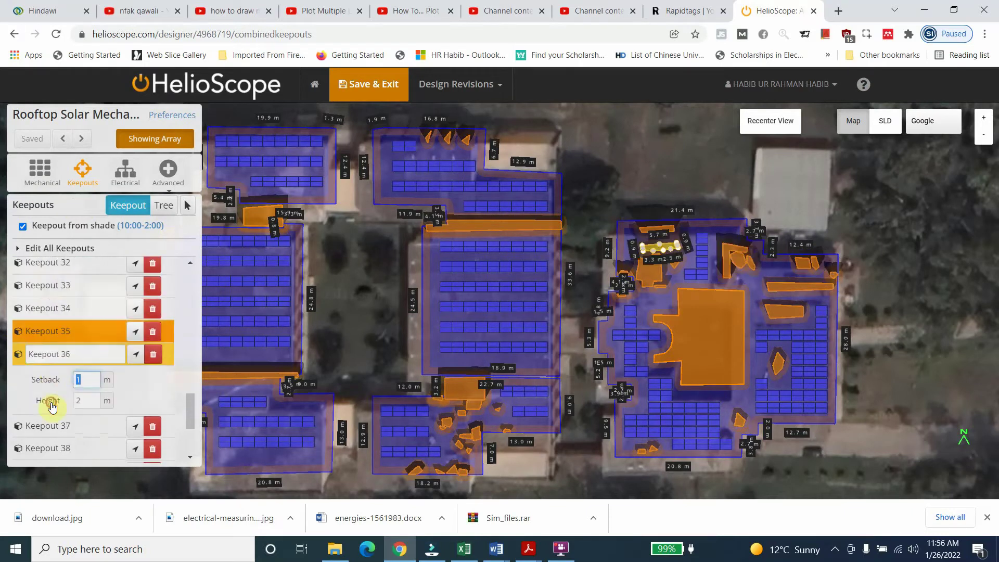
pyautogui.click(48, 359)
pyautogui.click(44, 389)
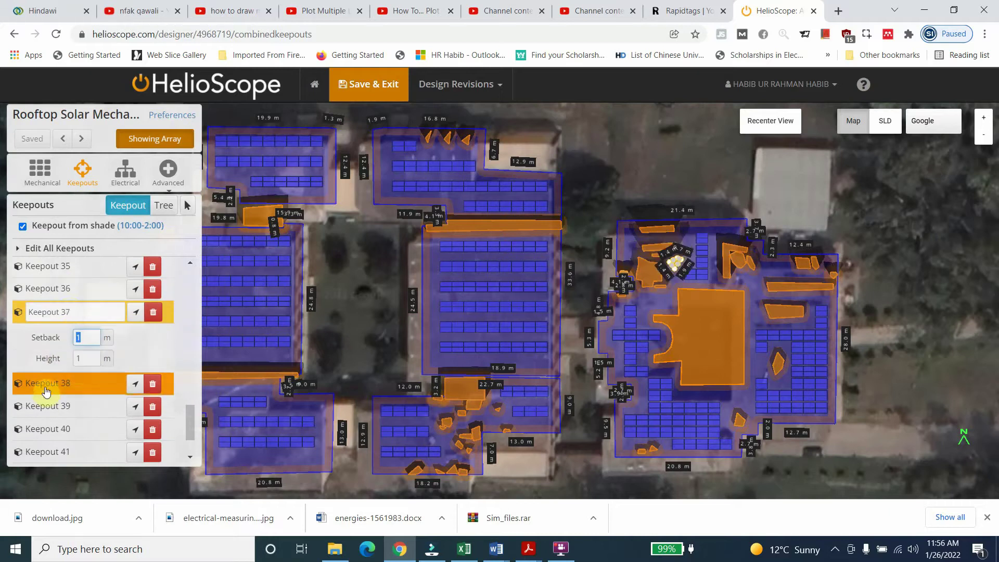
pyautogui.scroll(-3, 47, 375)
pyautogui.click(51, 360)
pyautogui.click(56, 336)
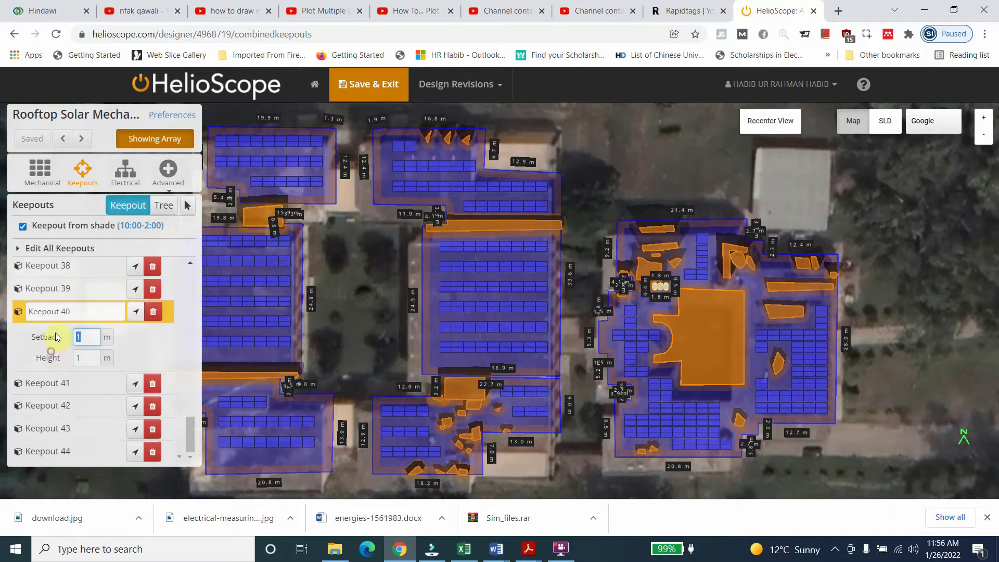
pyautogui.click(56, 292)
pyautogui.click(49, 367)
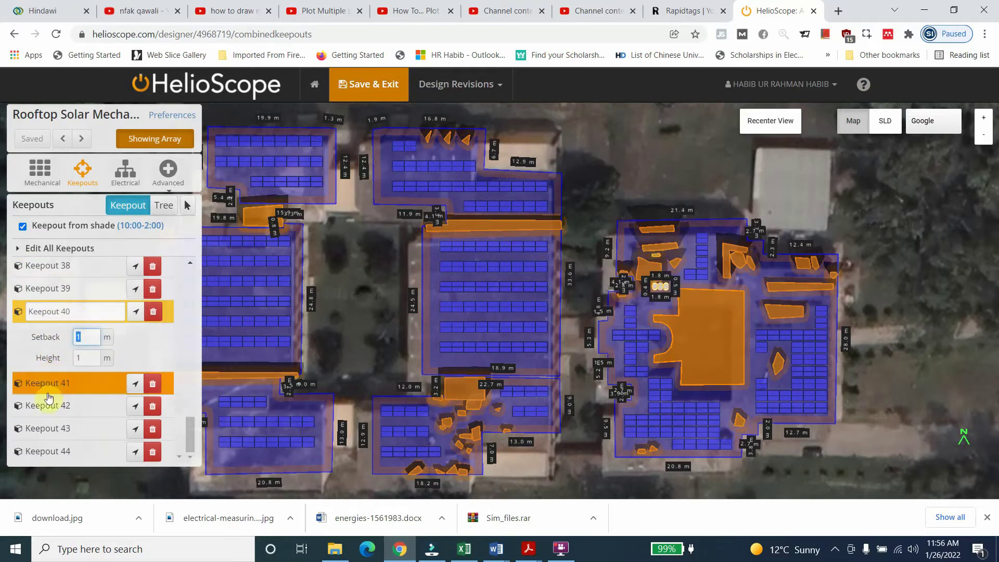
pyautogui.click(49, 386)
pyautogui.click(49, 405)
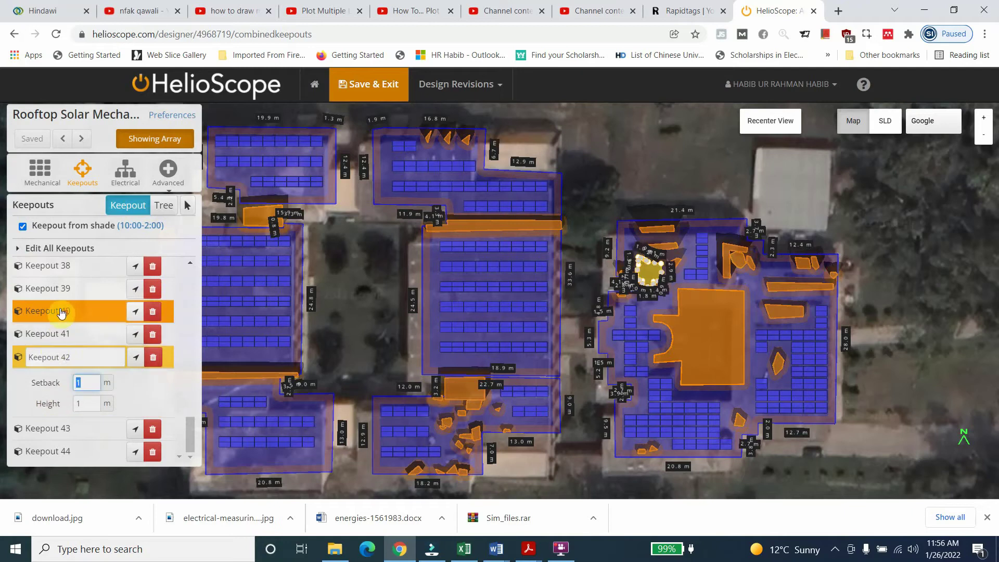
pyautogui.click(54, 431)
pyautogui.click(52, 450)
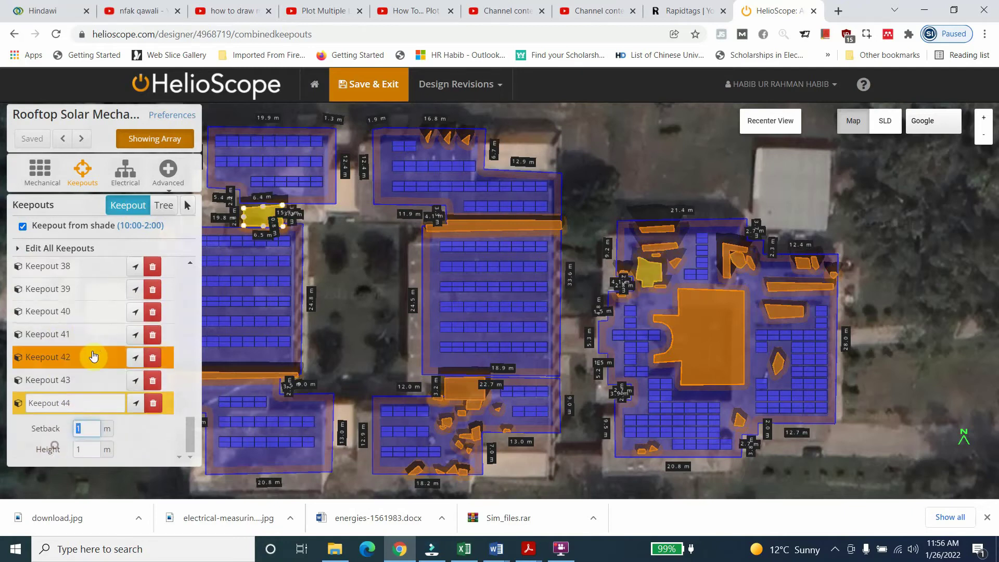
# Step: Show the single-line diagram: 564 Adani modules feeding seven SMA Sunny Tripower 24000TL-US inverters
pyautogui.scroll(10, 94, 357)
pyautogui.click(126, 169)
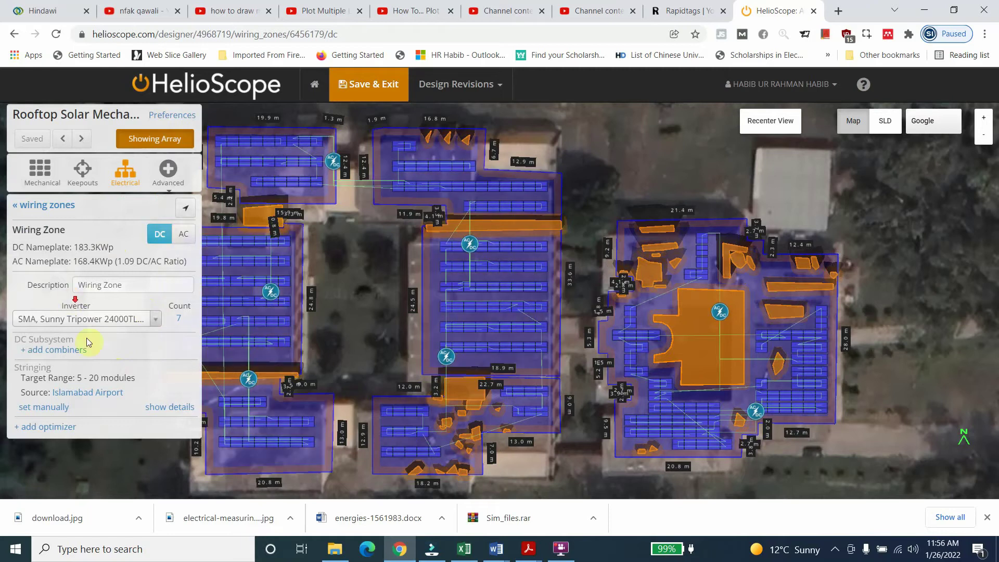
pyautogui.click(171, 176)
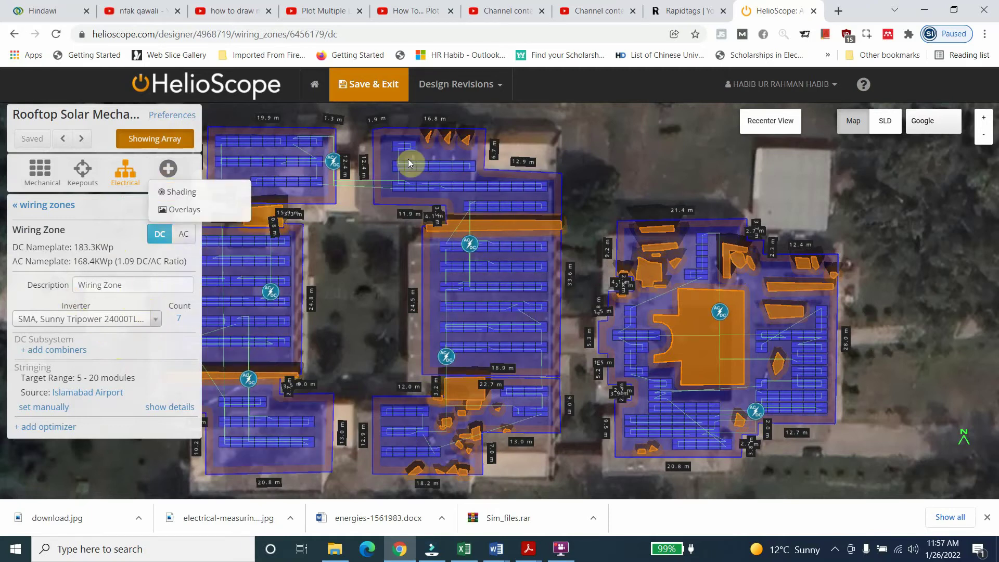
pyautogui.click(895, 123)
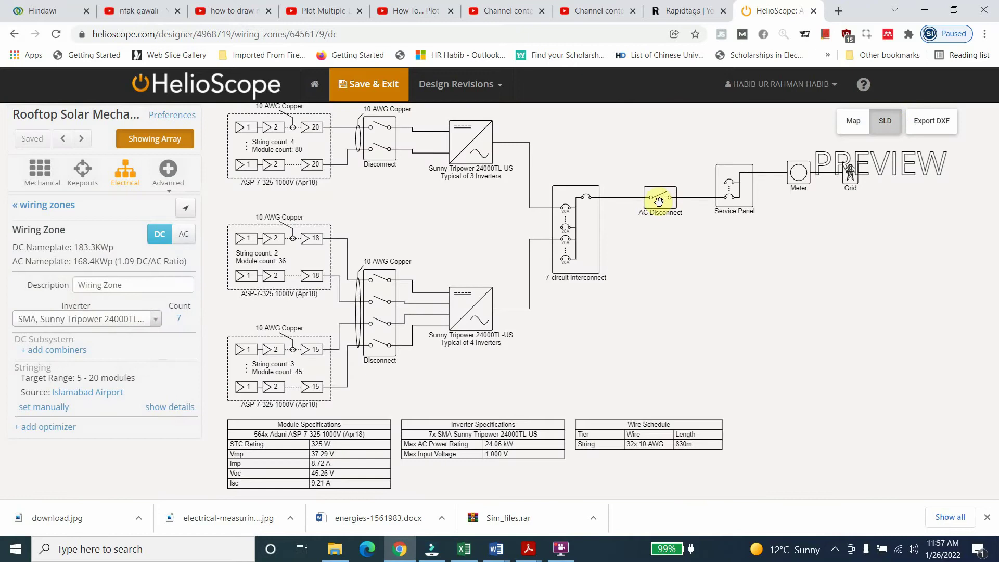
# Step: Save the Mechanical Engineering design and exit to its project overview page
pyautogui.click(377, 88)
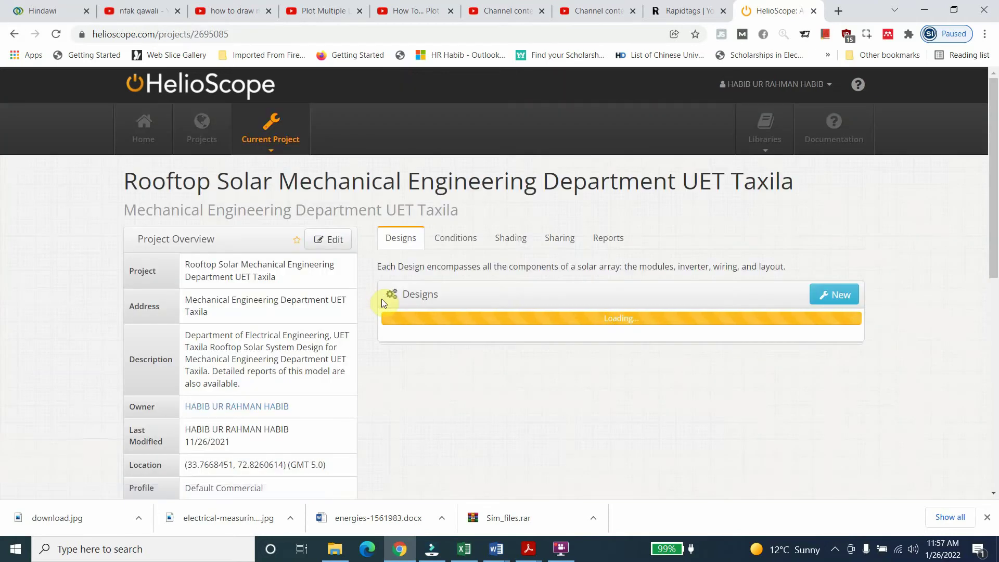